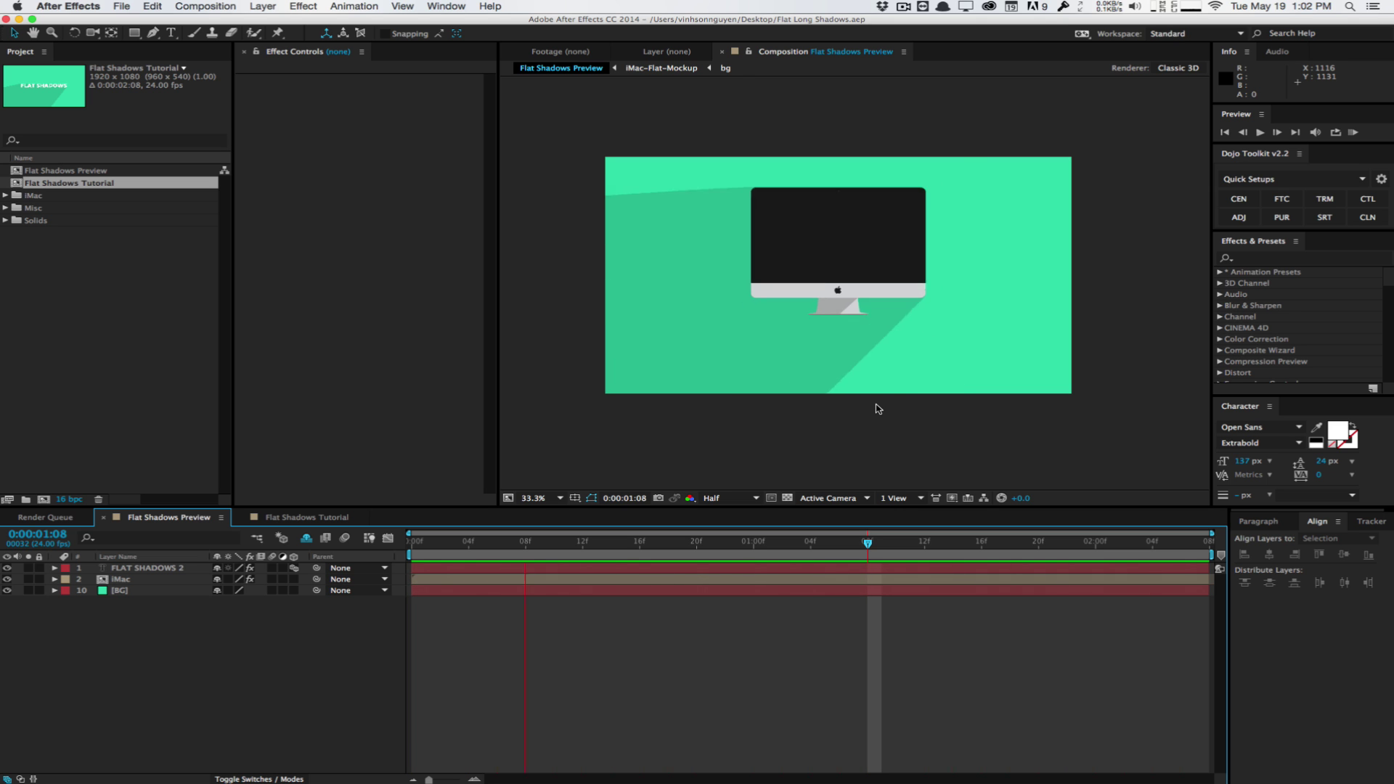
Stop the preview, open the Flat Shadows Tutorial composition, and scrub to about 0:00:01:17.
{"action": "left_click", "coordinate": [901, 111]}
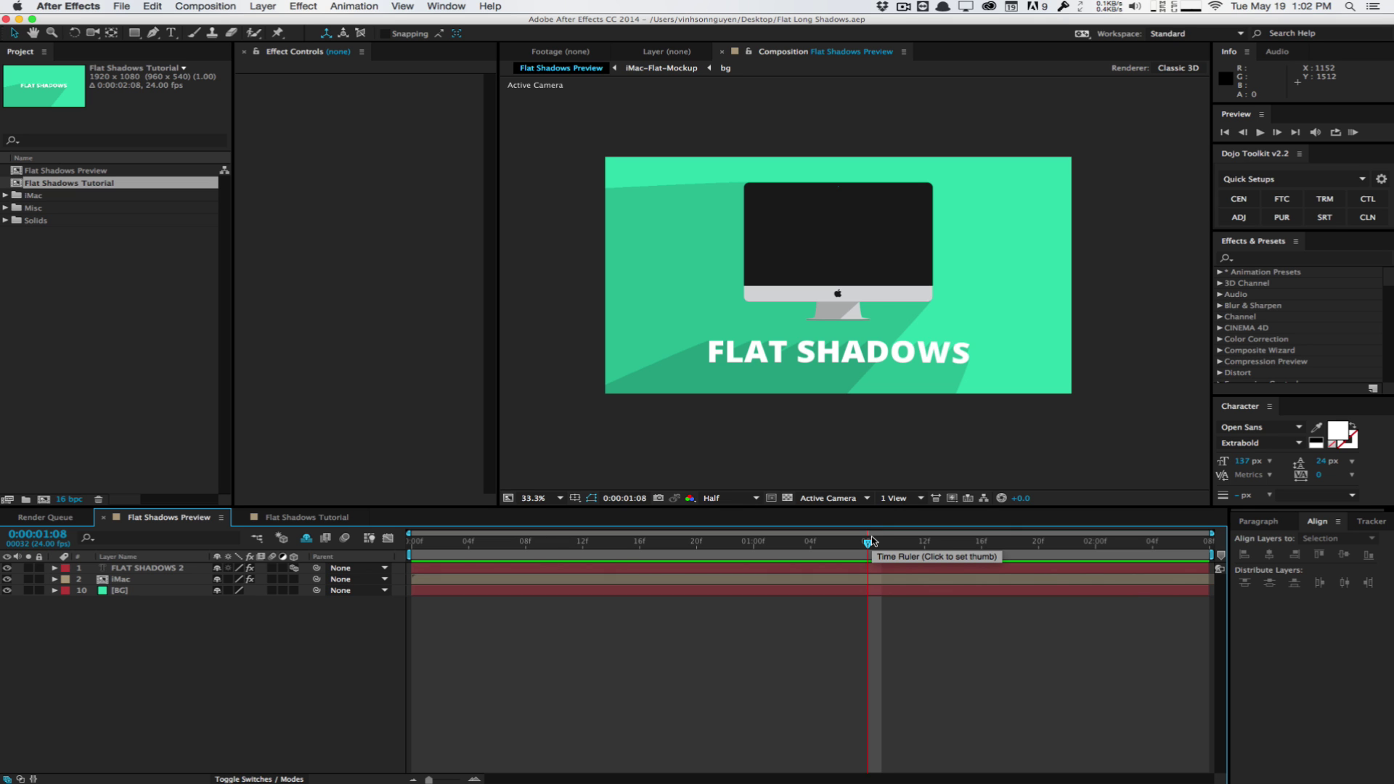
{"action": "left_click_drag", "start_coordinate": [873, 541], "coordinate": [185, 647]}
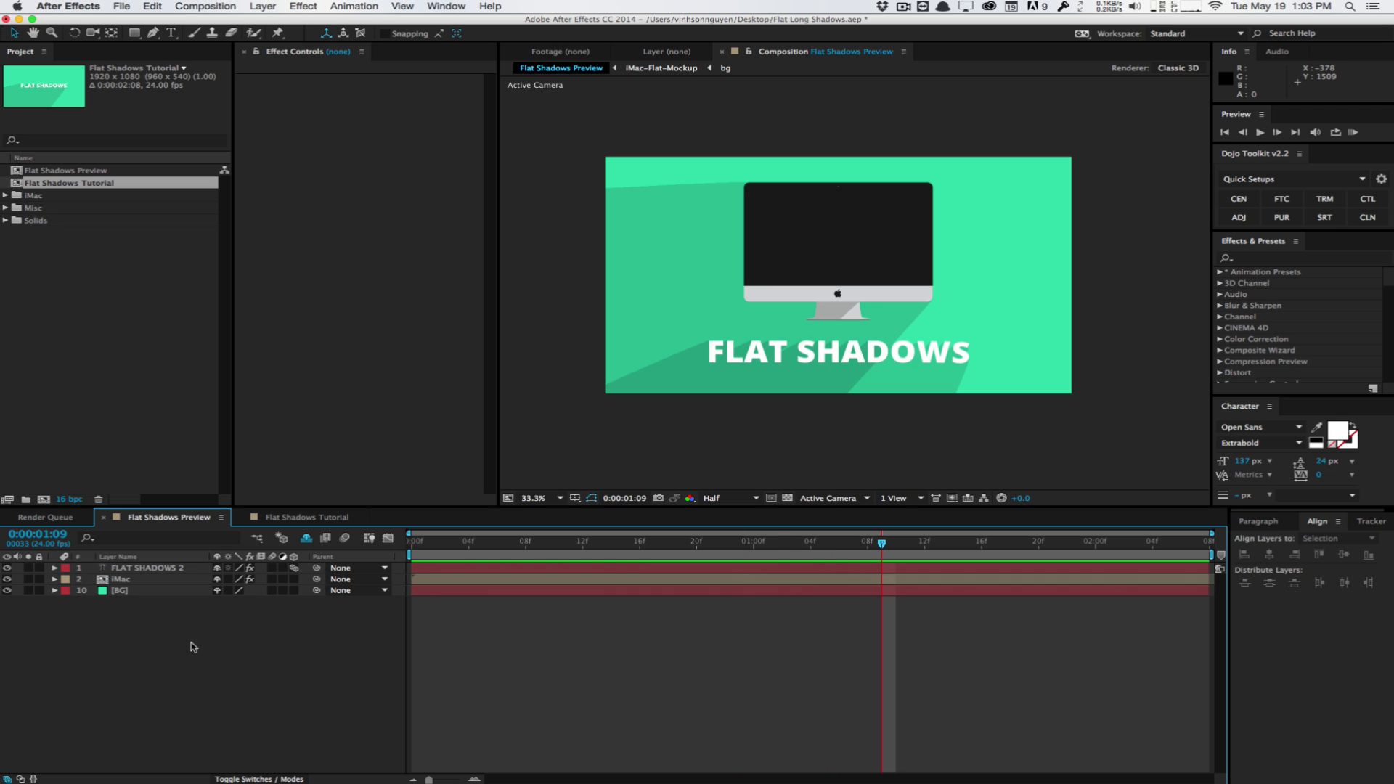
{"action": "left_click", "coordinate": [306, 518]}
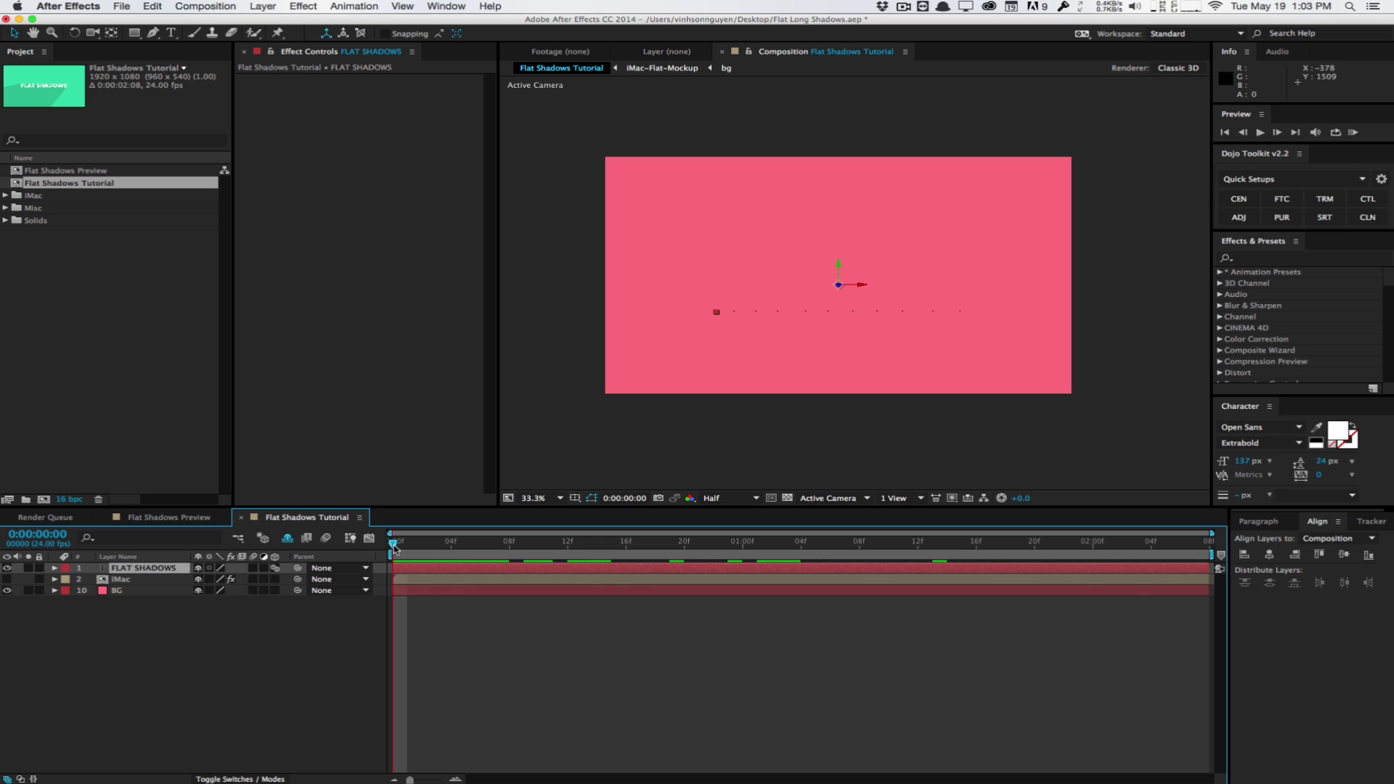
{"action": "left_click_drag", "start_coordinate": [403, 543], "coordinate": [992, 538]}
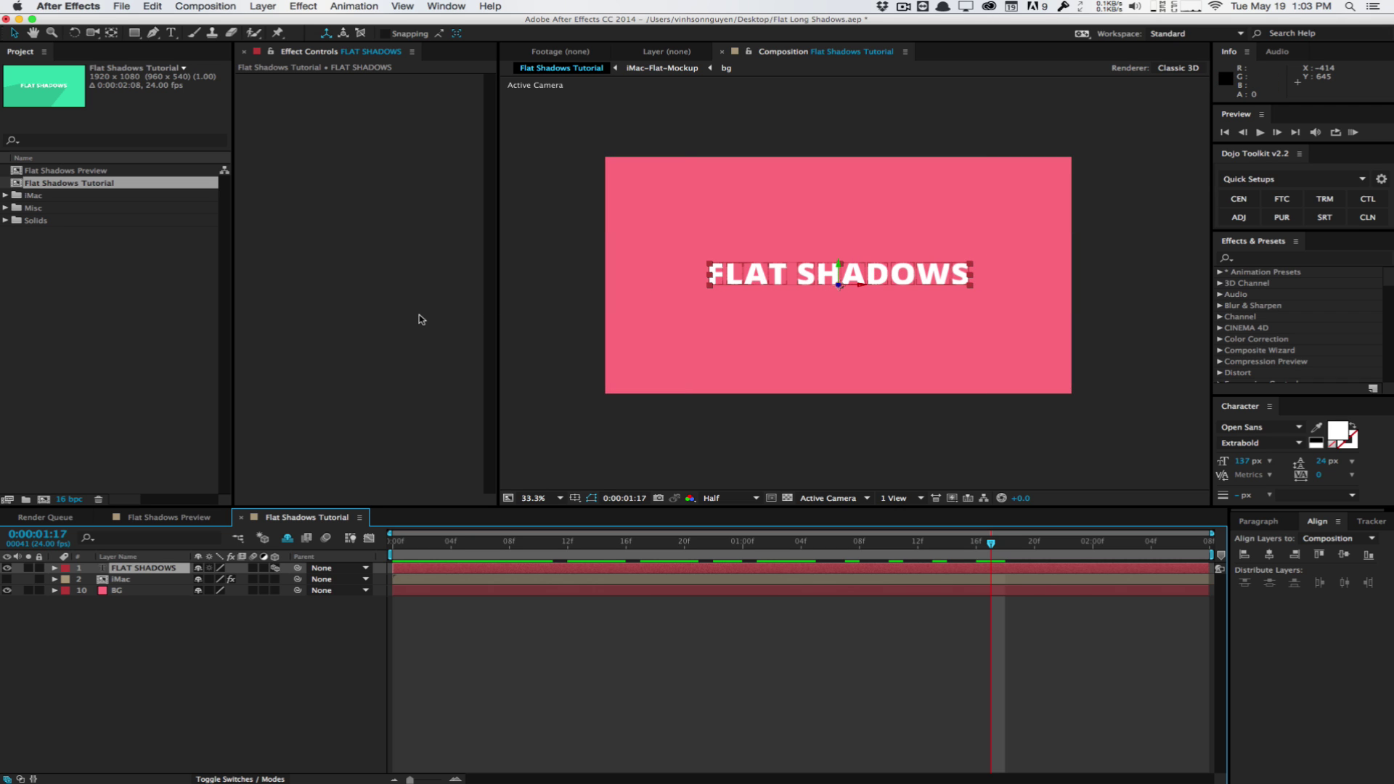
Find CC Radial Fast Blur via 'cc ra', apply it to the FLAT SHADOWS text, set Amount 100.
{"action": "left_click", "coordinate": [1277, 259]}
{"action": "type", "text": "cc r"}
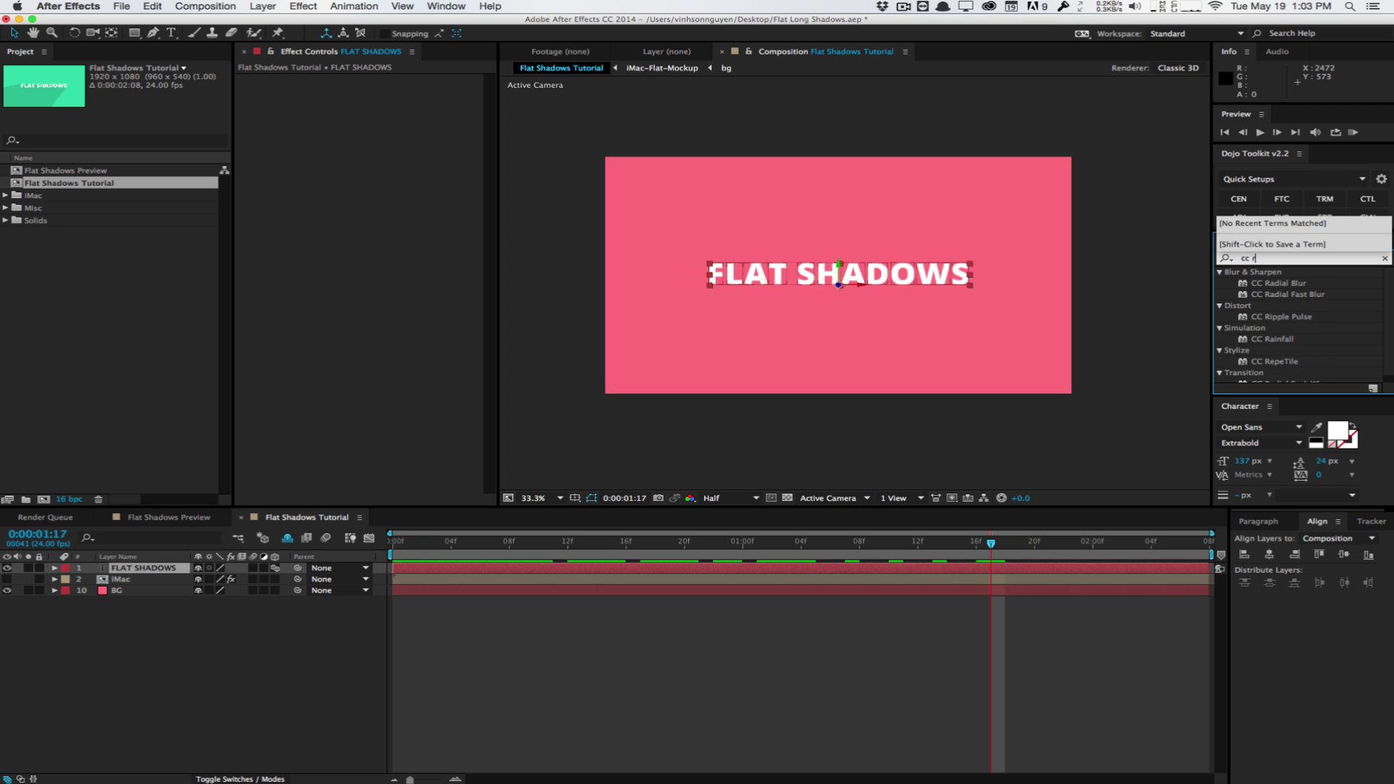
{"action": "type", "text": "a"}
{"action": "left_click", "coordinate": [1268, 295]}
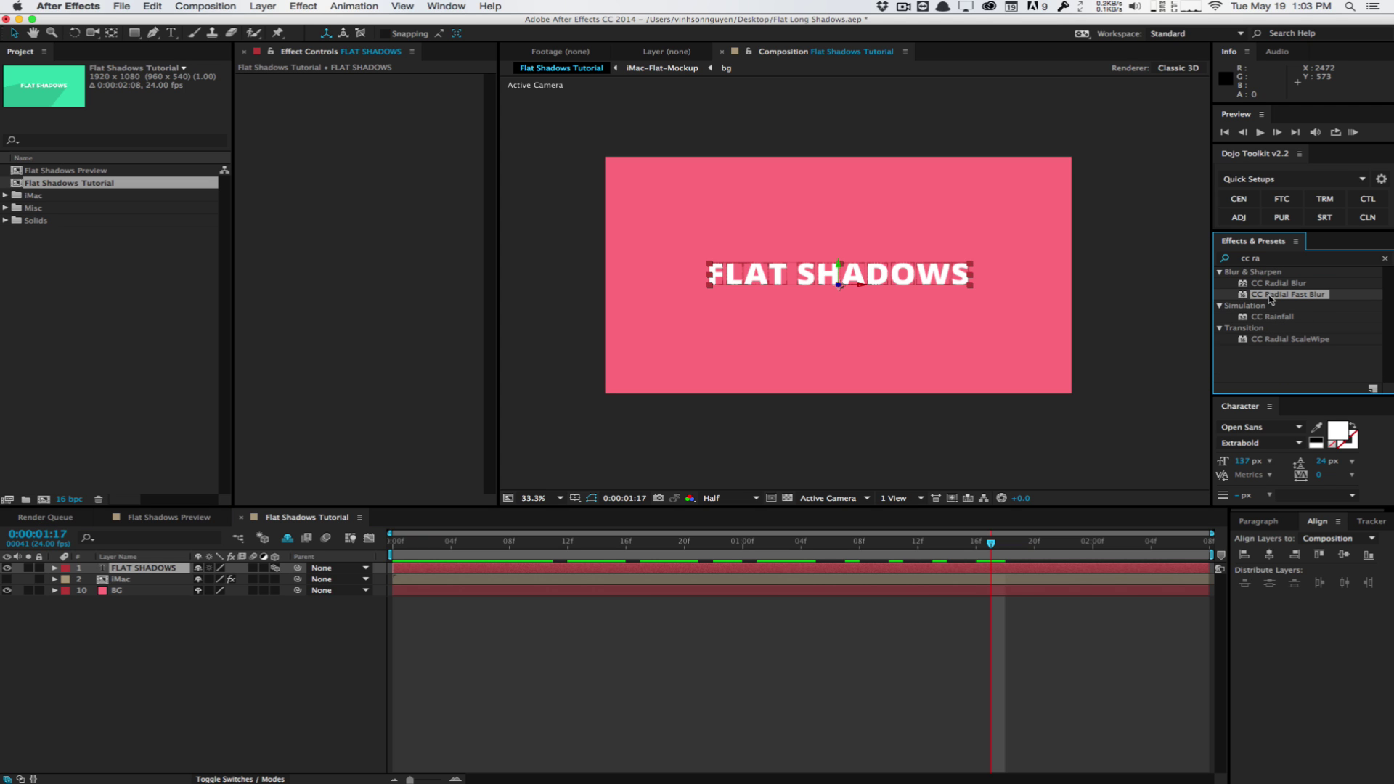
{"action": "left_click_drag", "start_coordinate": [1279, 297], "coordinate": [957, 283]}
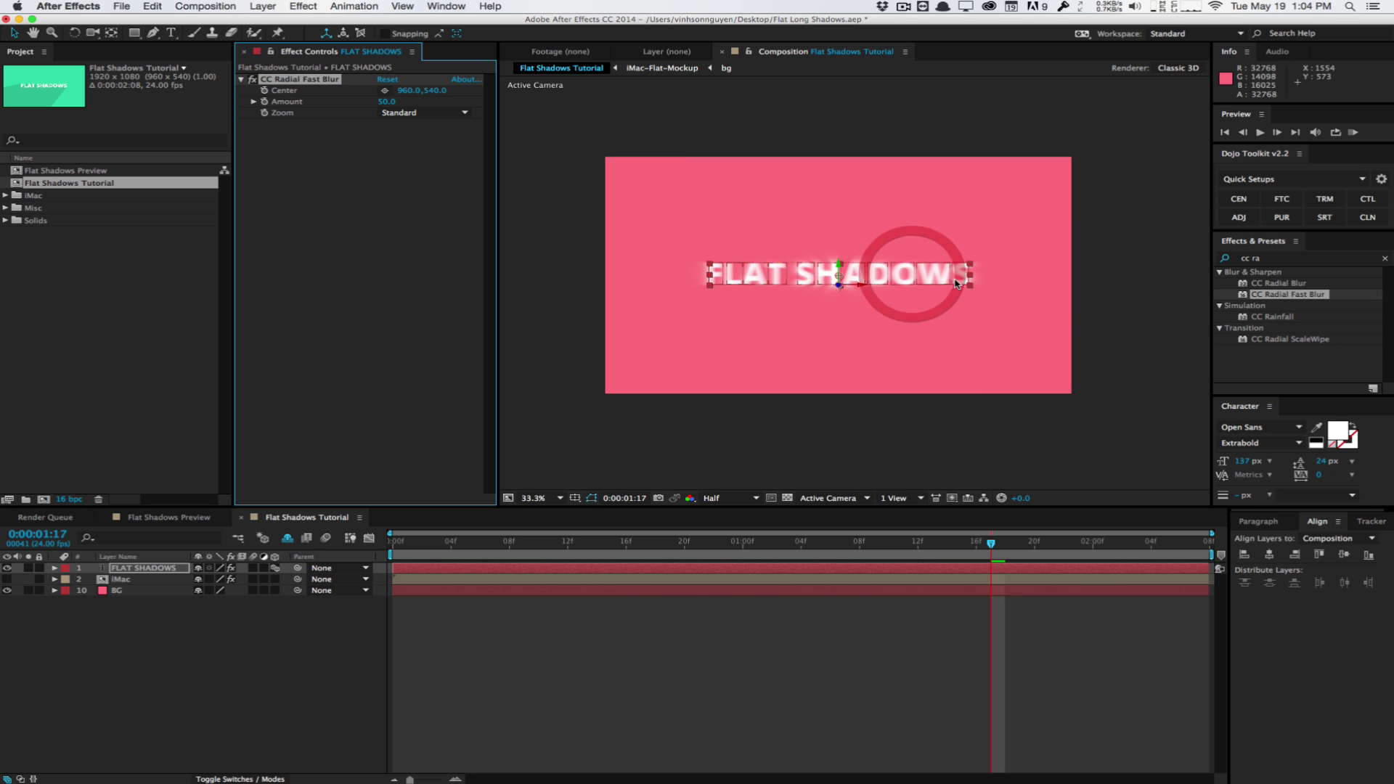
{"action": "left_click", "coordinate": [380, 103]}
{"action": "type", "text": "100"}
{"action": "key", "text": "Return"}
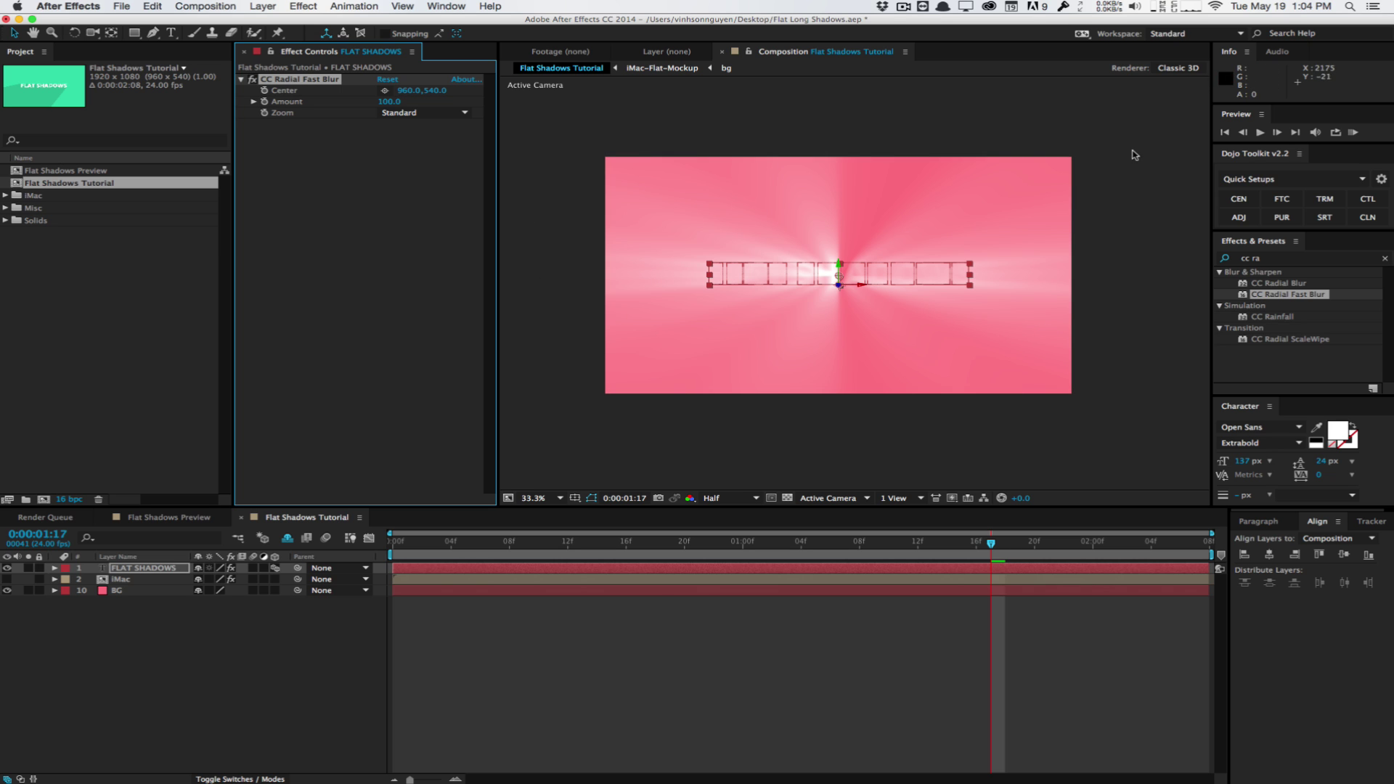
{"action": "left_click", "coordinate": [526, 154]}
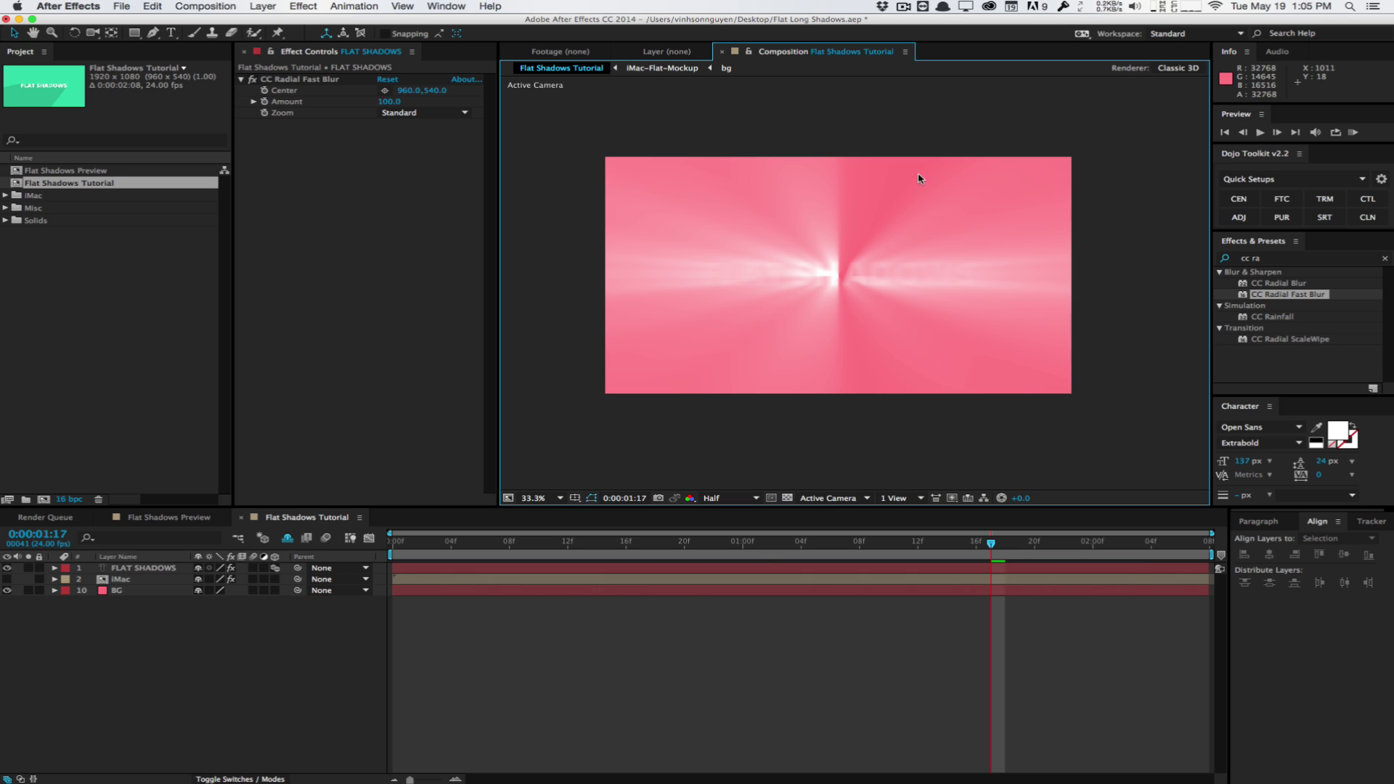
Search Effects & Presets for 'matte choker'.
{"action": "left_click", "coordinate": [1297, 256]}
{"action": "type", "text": "di"}
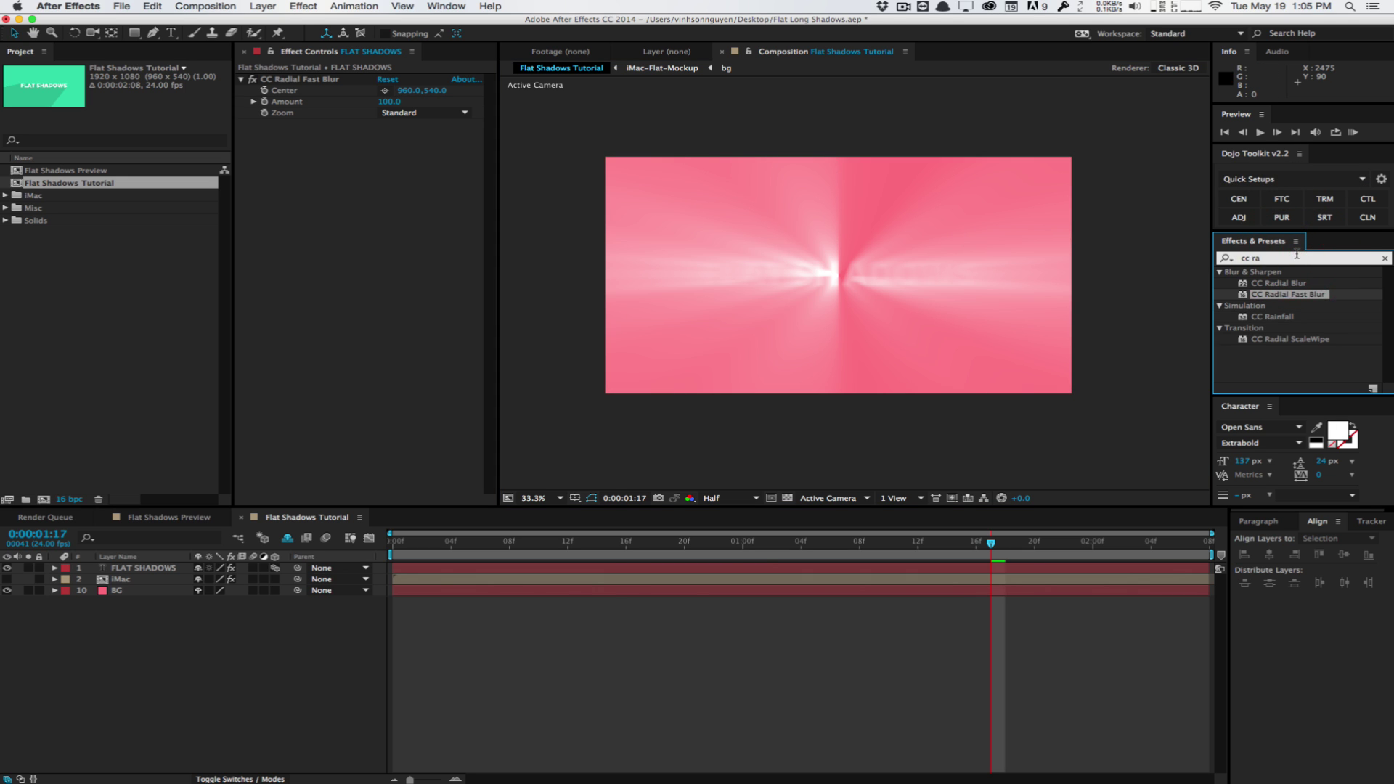
{"action": "left_click", "coordinate": [1330, 260]}
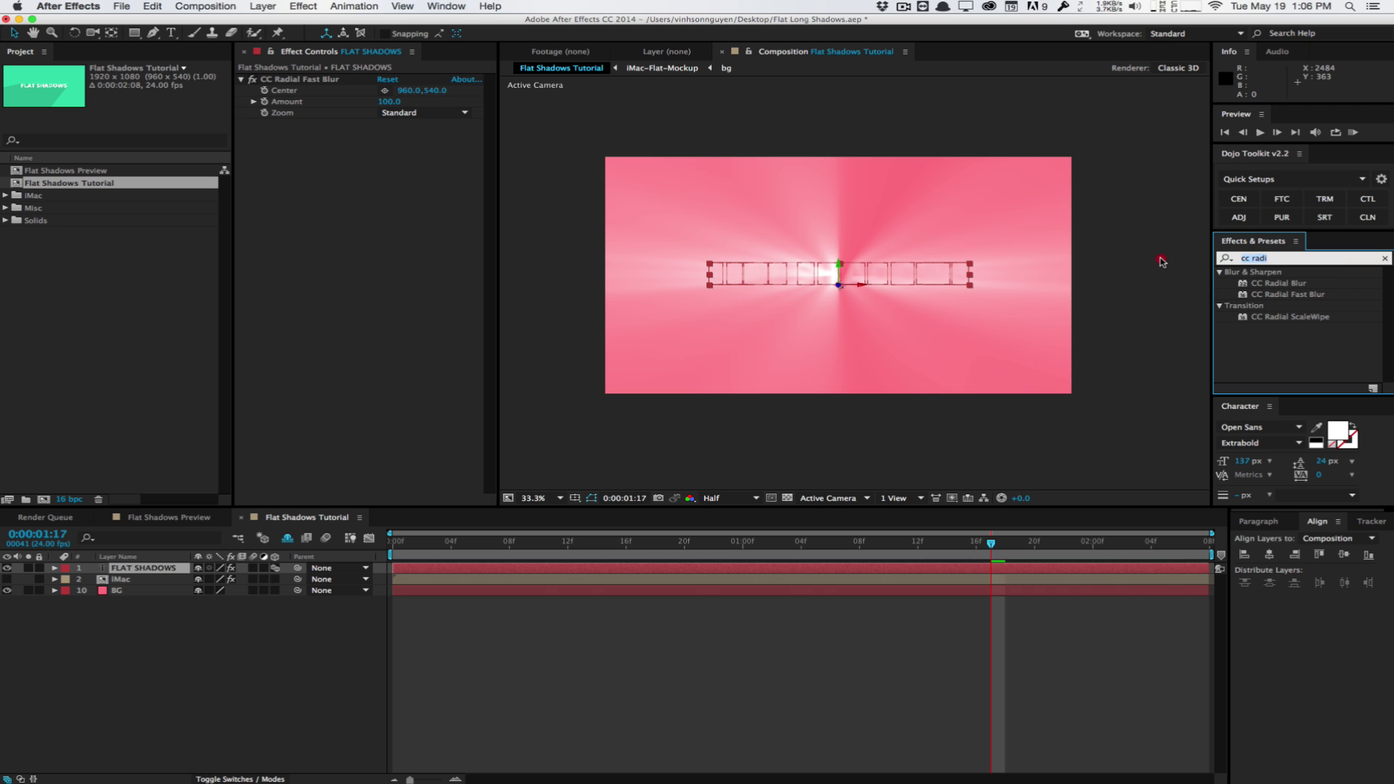
{"action": "type", "text": "matte"}
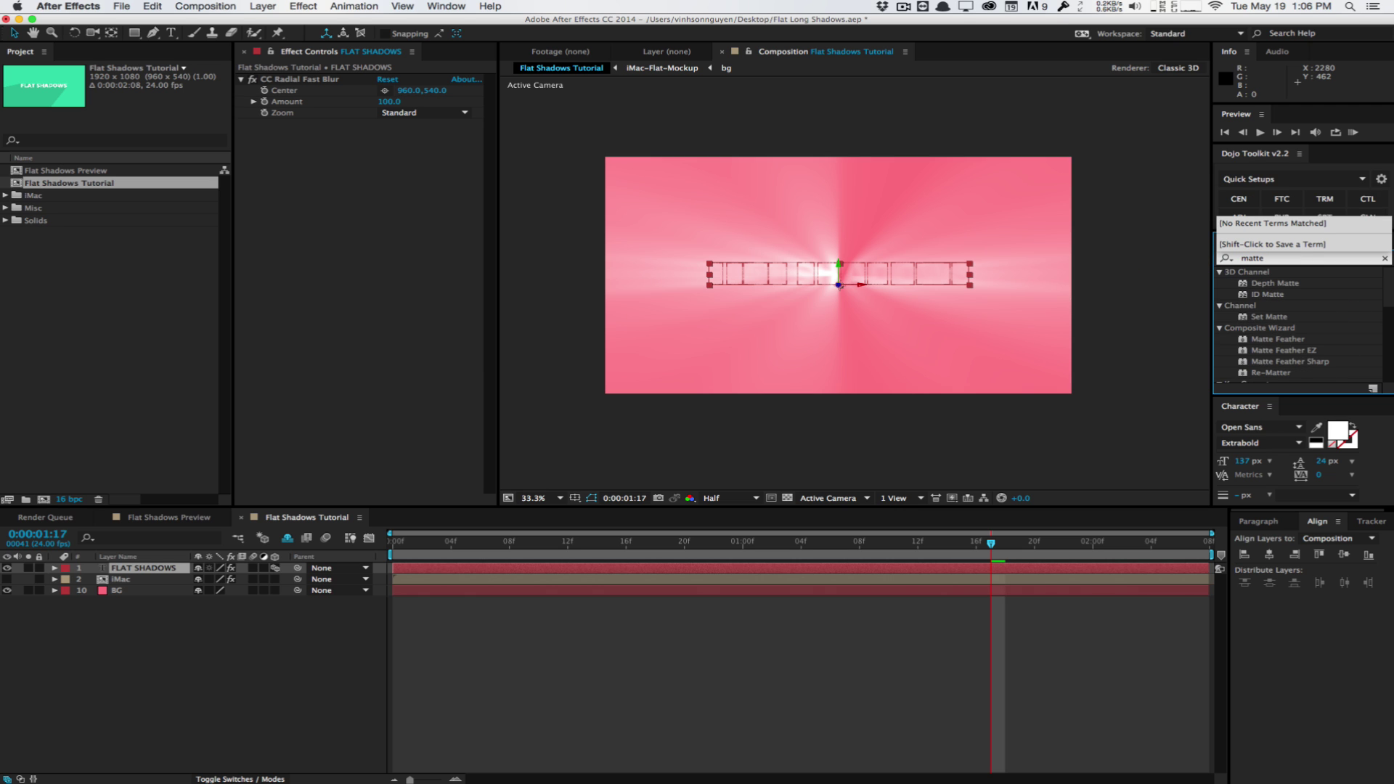
{"action": "type", "text": " chok"}
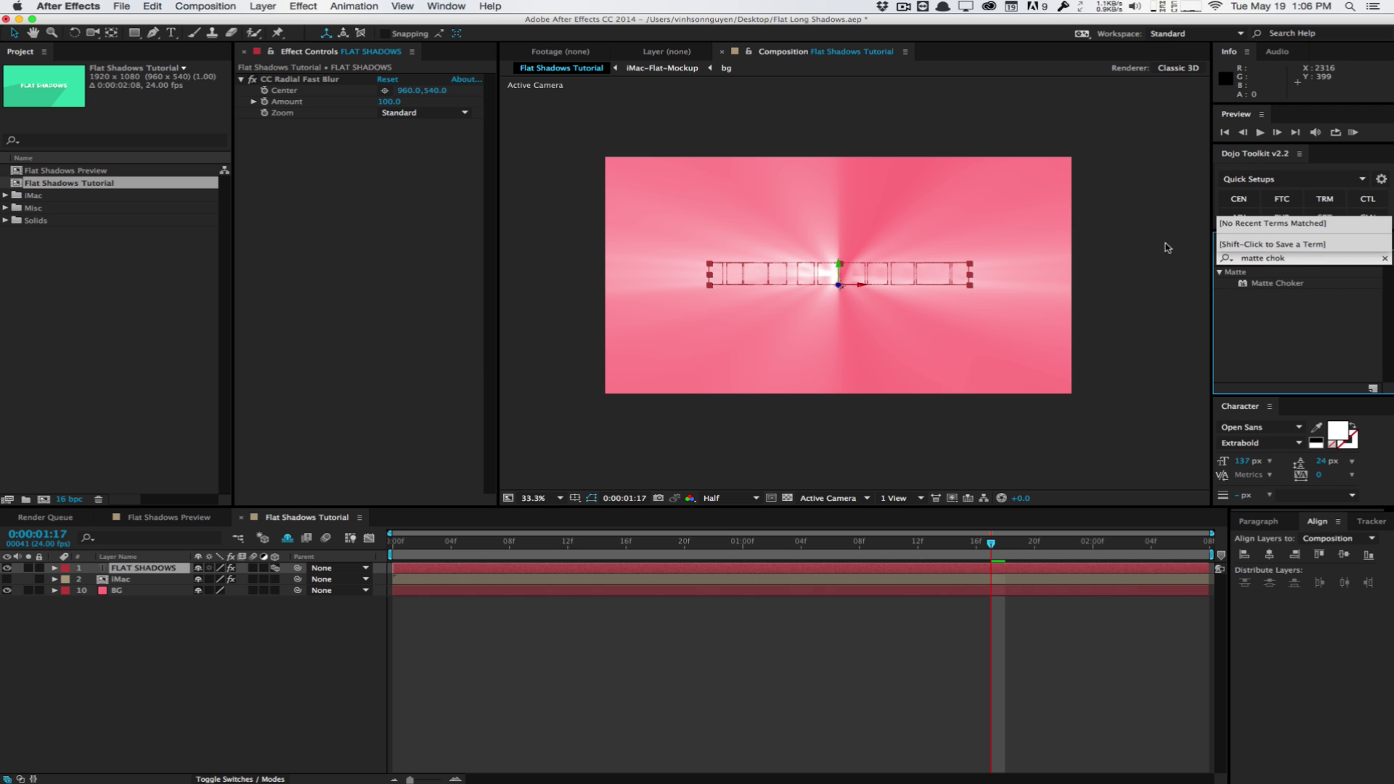
{"action": "type", "text": "er"}
Move the radial blur Center above the frame's upper left, to about 351, -57.
{"action": "left_click", "coordinate": [411, 288]}
{"action": "left_click", "coordinate": [386, 95]}
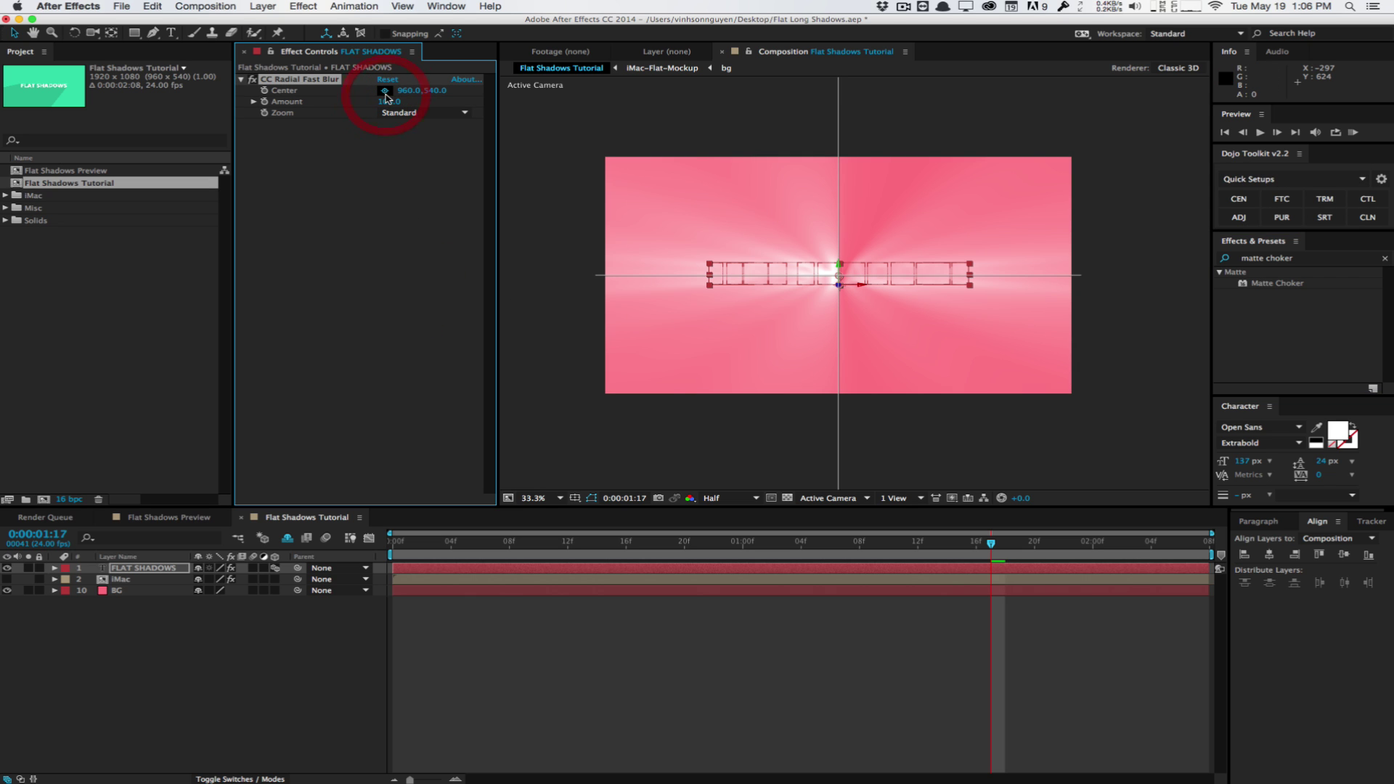
{"action": "left_click", "coordinate": [671, 130]}
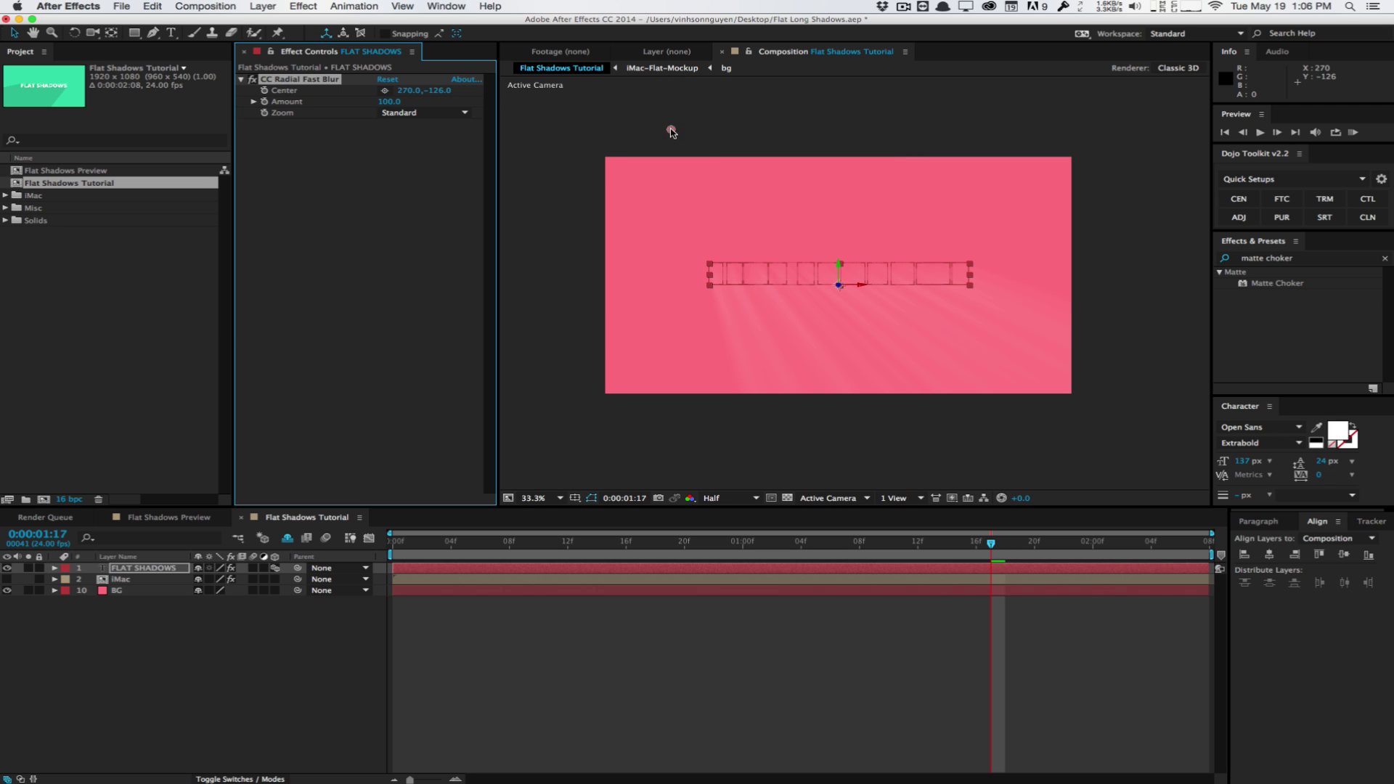
{"action": "mouse_move", "coordinate": [671, 130]}
{"action": "left_mouse_down"}
{"action": "mouse_move", "coordinate": [701, 154]}
{"action": "mouse_move", "coordinate": [692, 147]}
{"action": "left_mouse_up"}
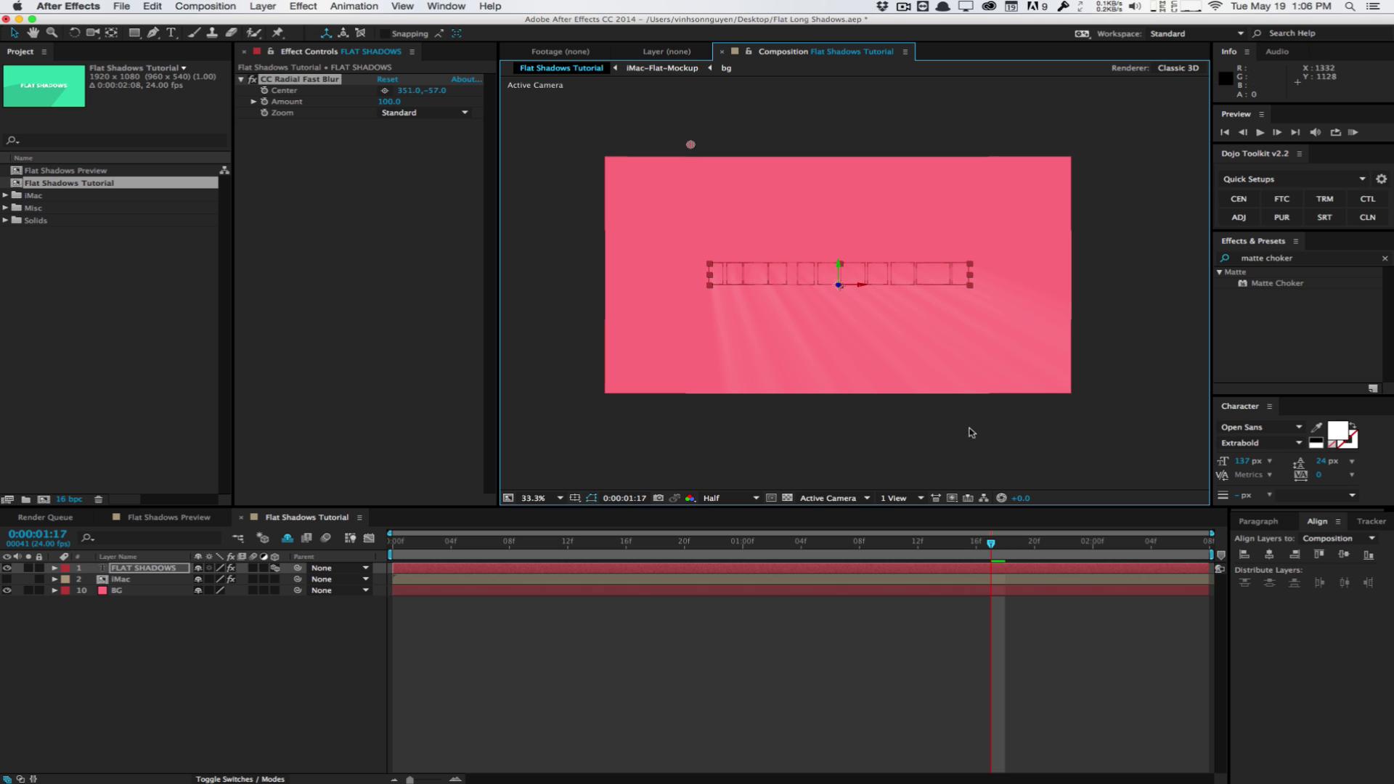
Apply Matte Choker to the text layer and set Geometric Softness 1 to 0.
{"action": "left_click", "coordinate": [889, 541]}
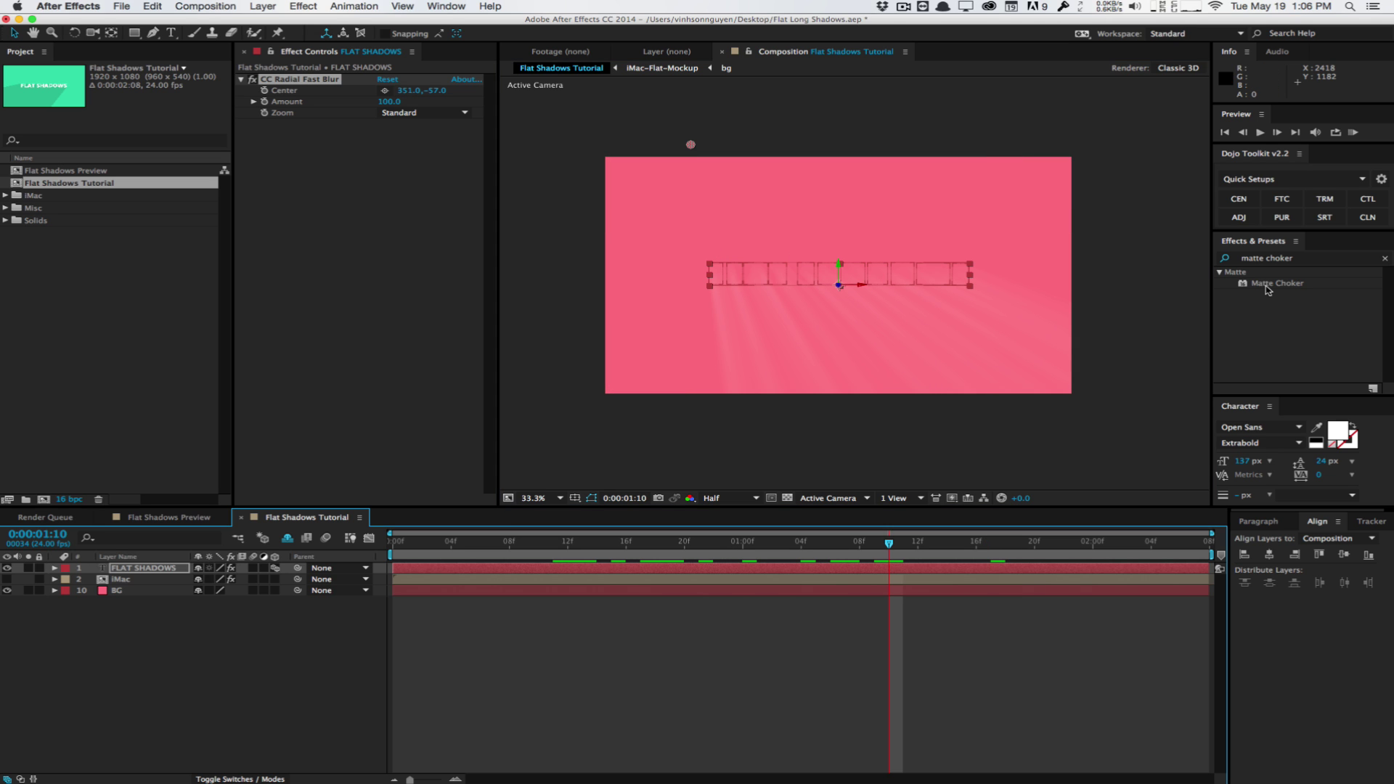
{"action": "left_click_drag", "start_coordinate": [1279, 284], "coordinate": [394, 309]}
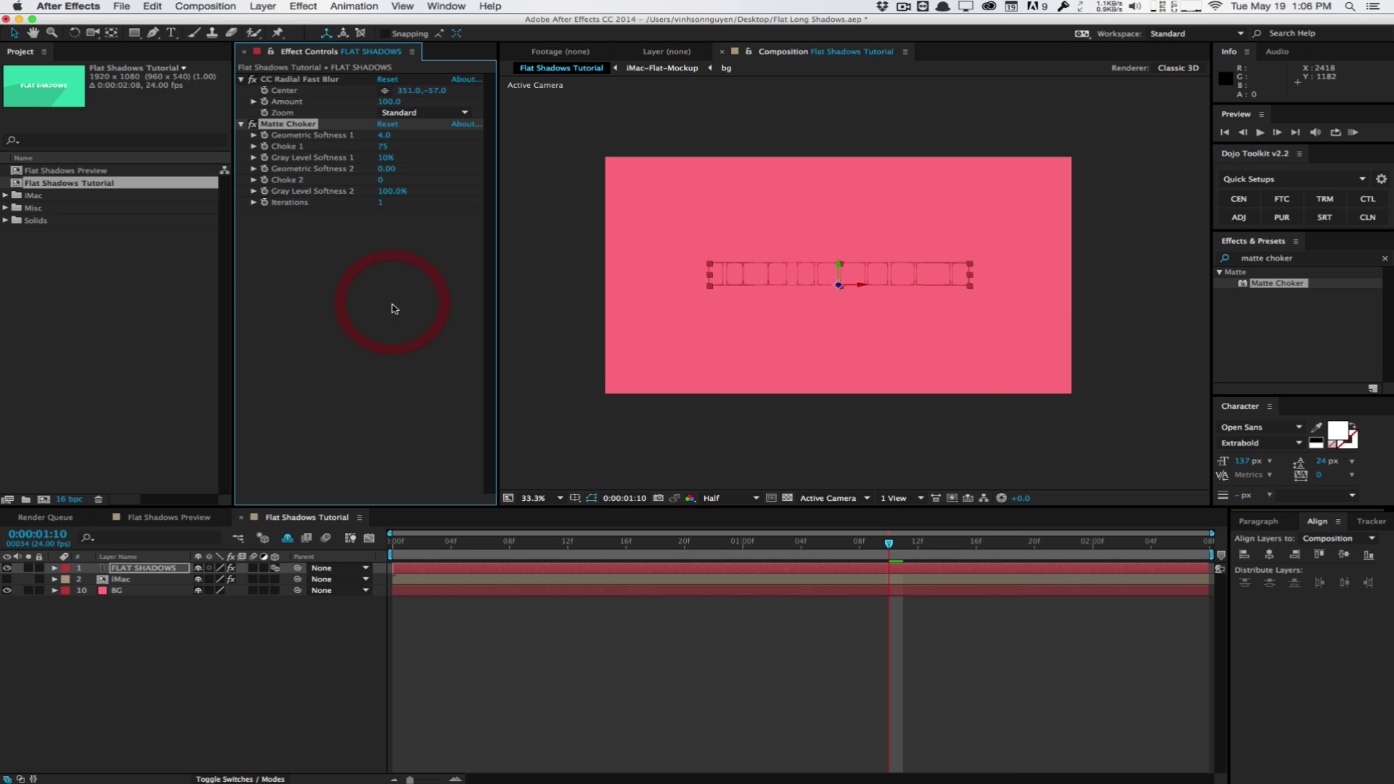
{"action": "left_click", "coordinate": [385, 136]}
{"action": "key", "text": "Return"}
Set Gray Level Softness 1 and 2 to 0% and drag Choke 1 to -127.
{"action": "left_click", "coordinate": [386, 159]}
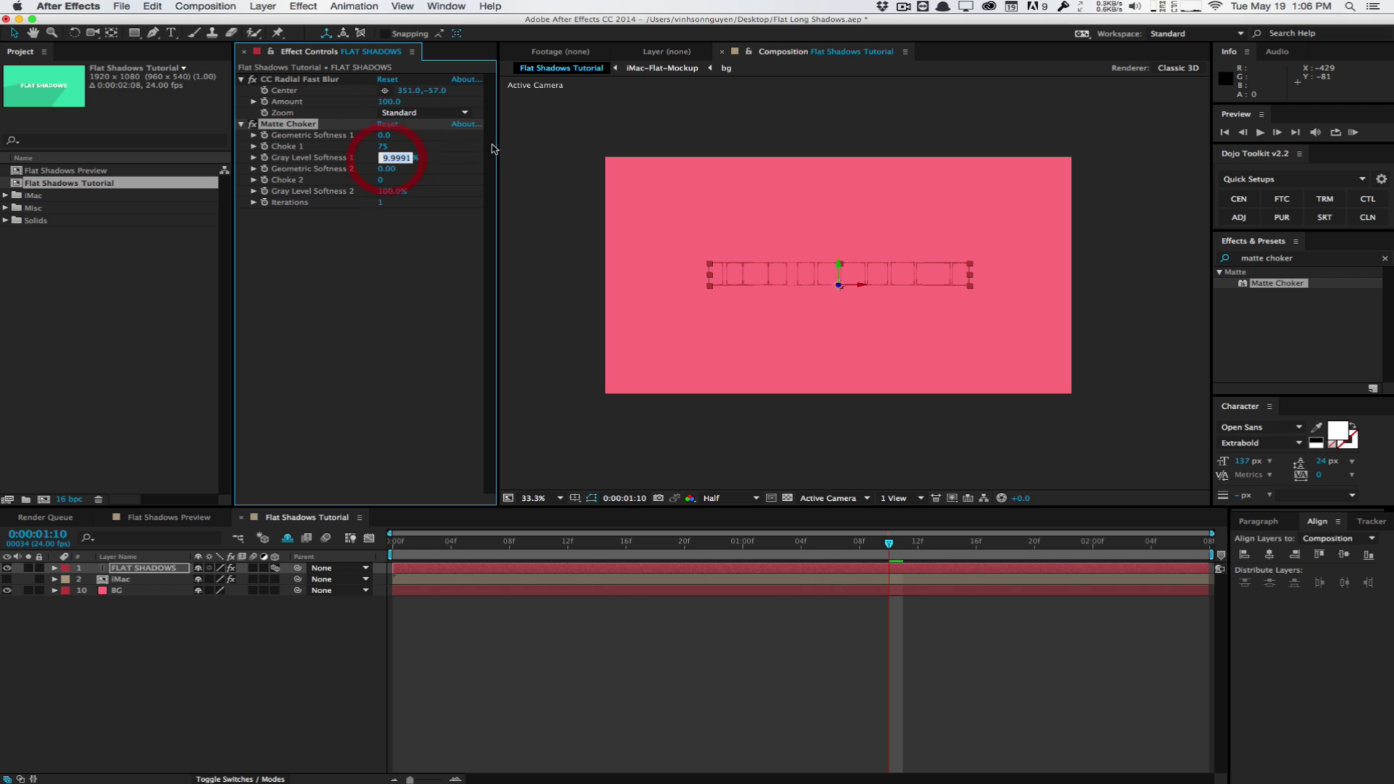
{"action": "type", "text": "0"}
{"action": "key", "text": "Return"}
{"action": "left_click", "coordinate": [392, 192]}
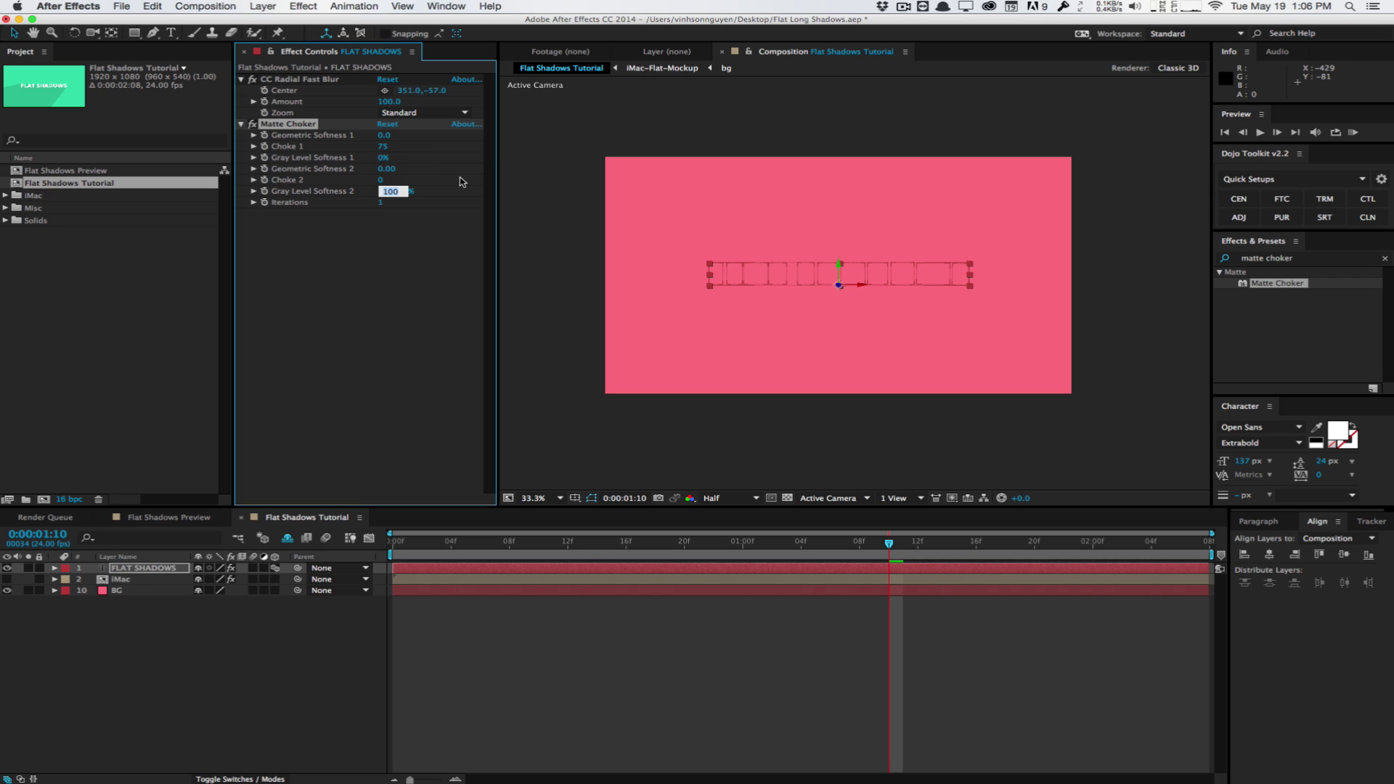
{"action": "type", "text": "0"}
{"action": "key", "text": "Return"}
{"action": "mouse_move", "coordinate": [382, 146]}
{"action": "left_mouse_down"}
{"action": "mouse_move", "coordinate": [399, 149]}
{"action": "mouse_move", "coordinate": [372, 152]}
{"action": "left_mouse_up"}
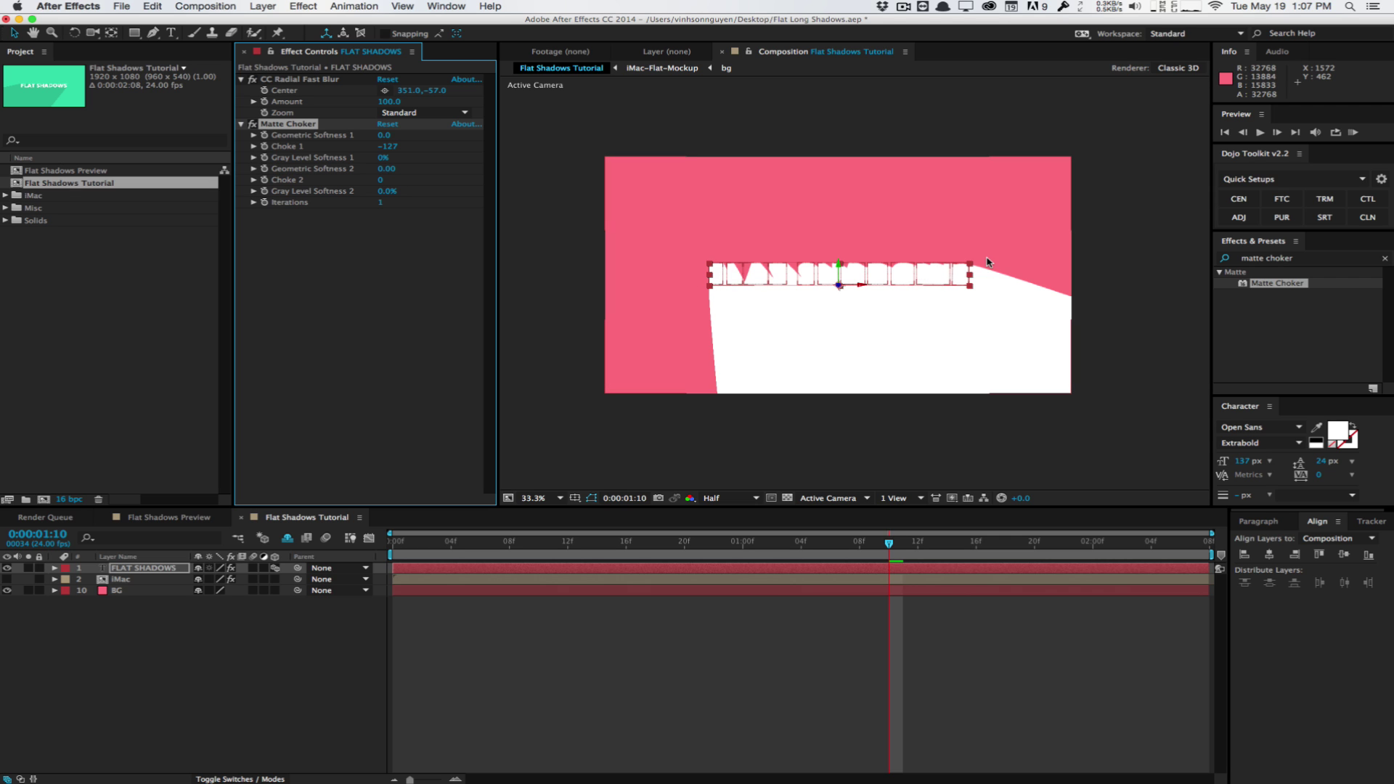
Search for 'fill' and apply the Fill effect to the text layer.
{"action": "left_click", "coordinate": [1300, 258]}
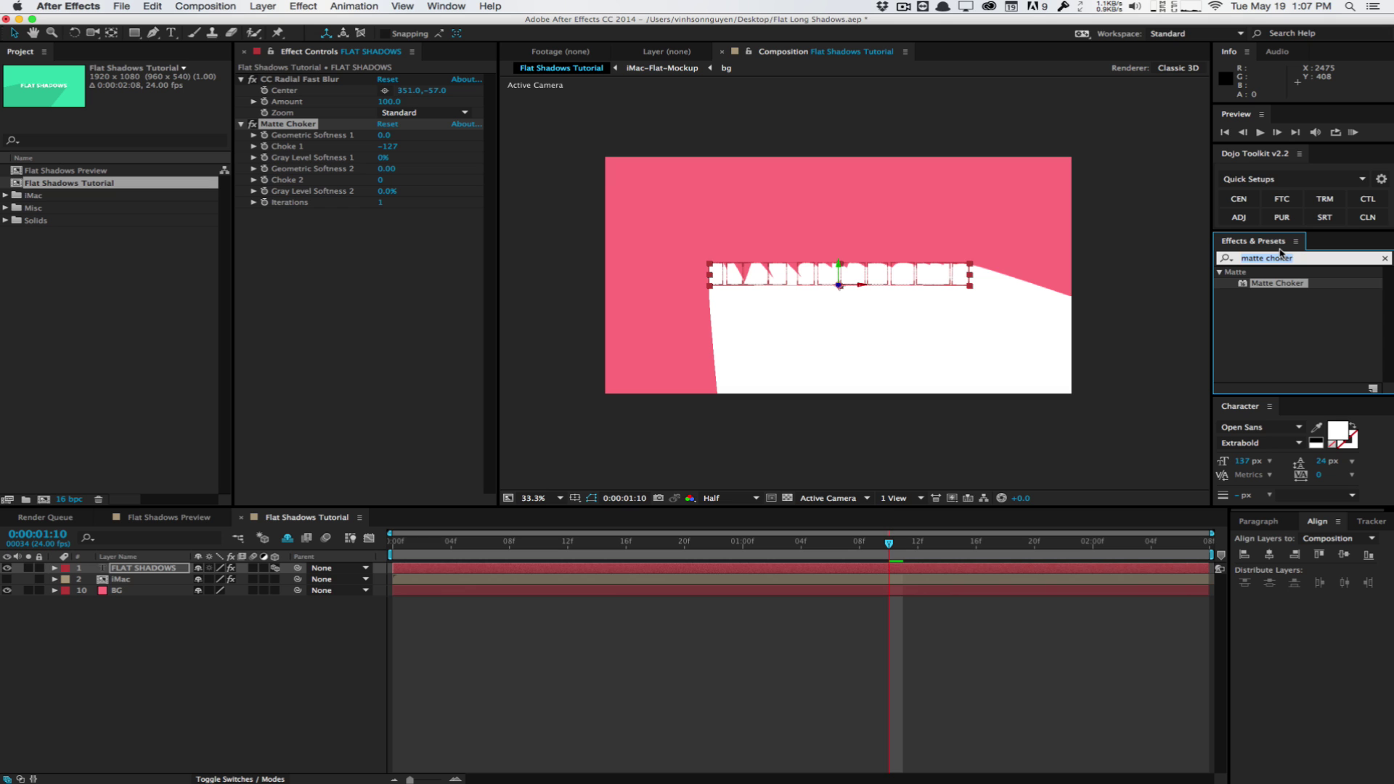
{"action": "type", "text": "fill"}
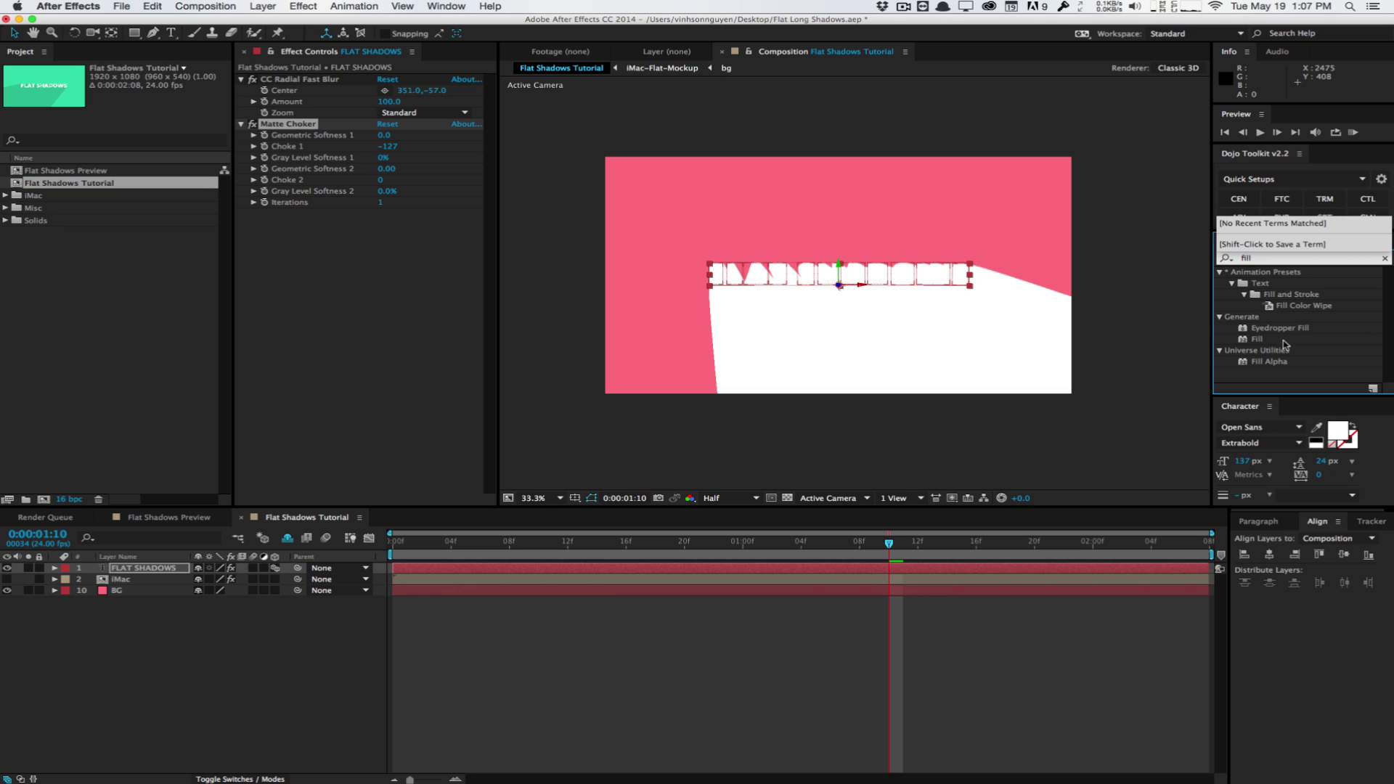
{"action": "left_click_drag", "start_coordinate": [1252, 346], "coordinate": [726, 372]}
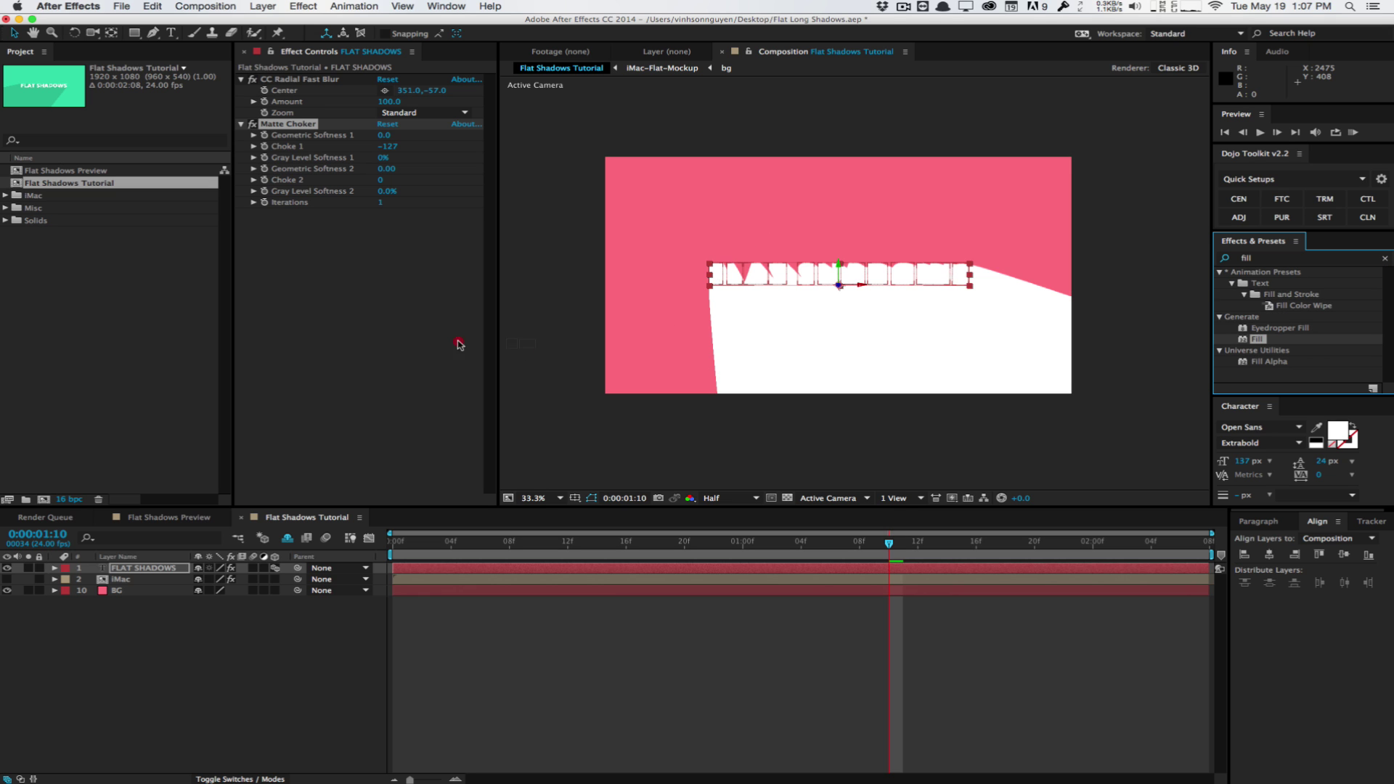
{"action": "left_click", "coordinate": [404, 338]}
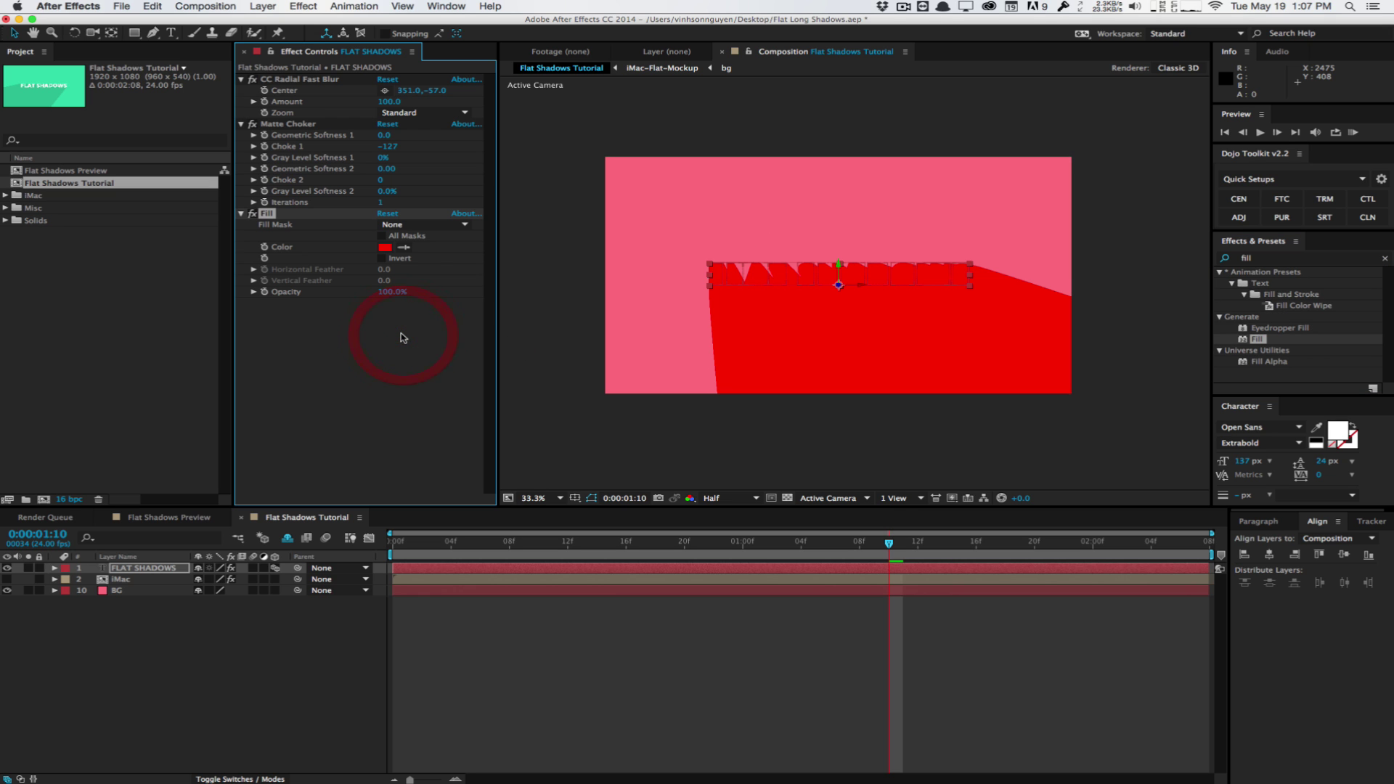
Set the Fill colour to black and Fill Opacity to 25%.
{"action": "left_click", "coordinate": [385, 247]}
{"action": "left_click_drag", "start_coordinate": [385, 272], "coordinate": [124, 489]}
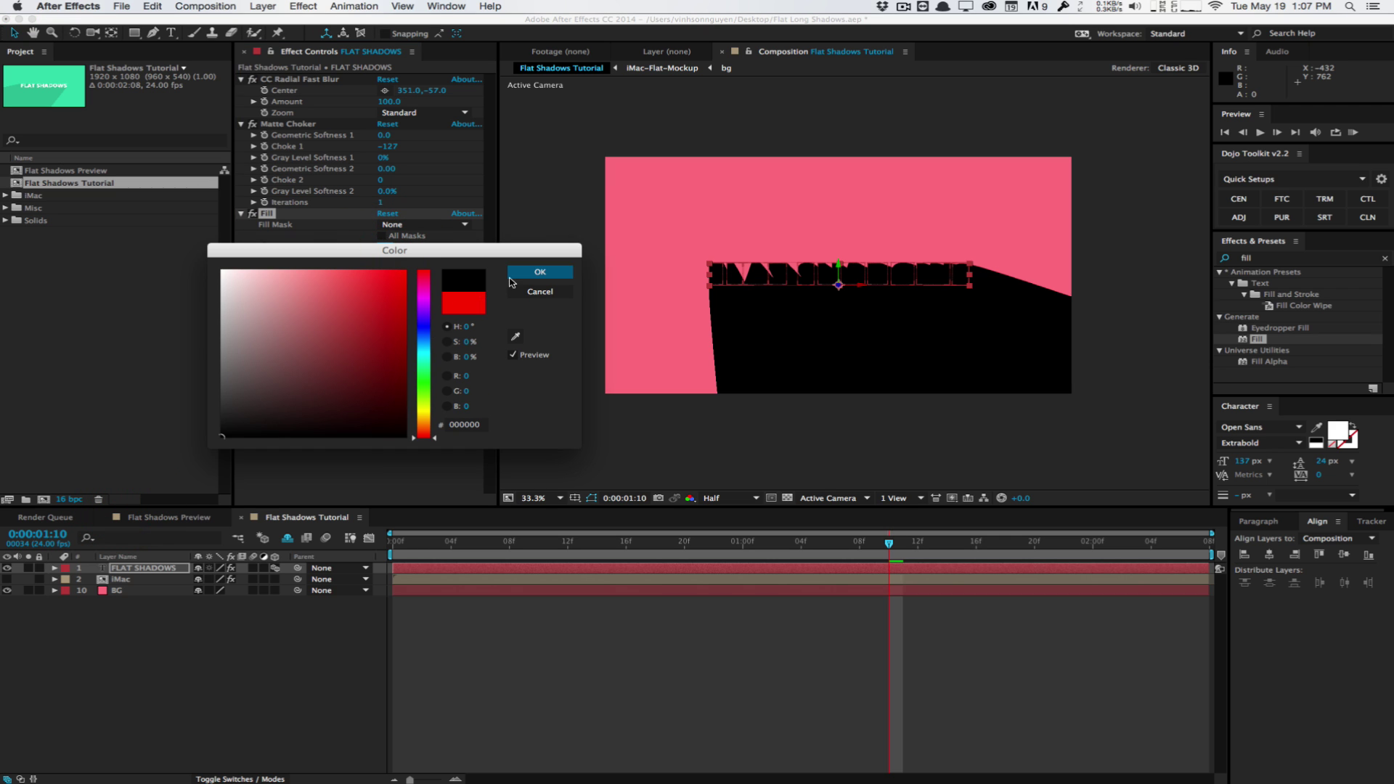
{"action": "left_click", "coordinate": [515, 278]}
{"action": "left_click", "coordinate": [411, 329]}
{"action": "left_click", "coordinate": [392, 292]}
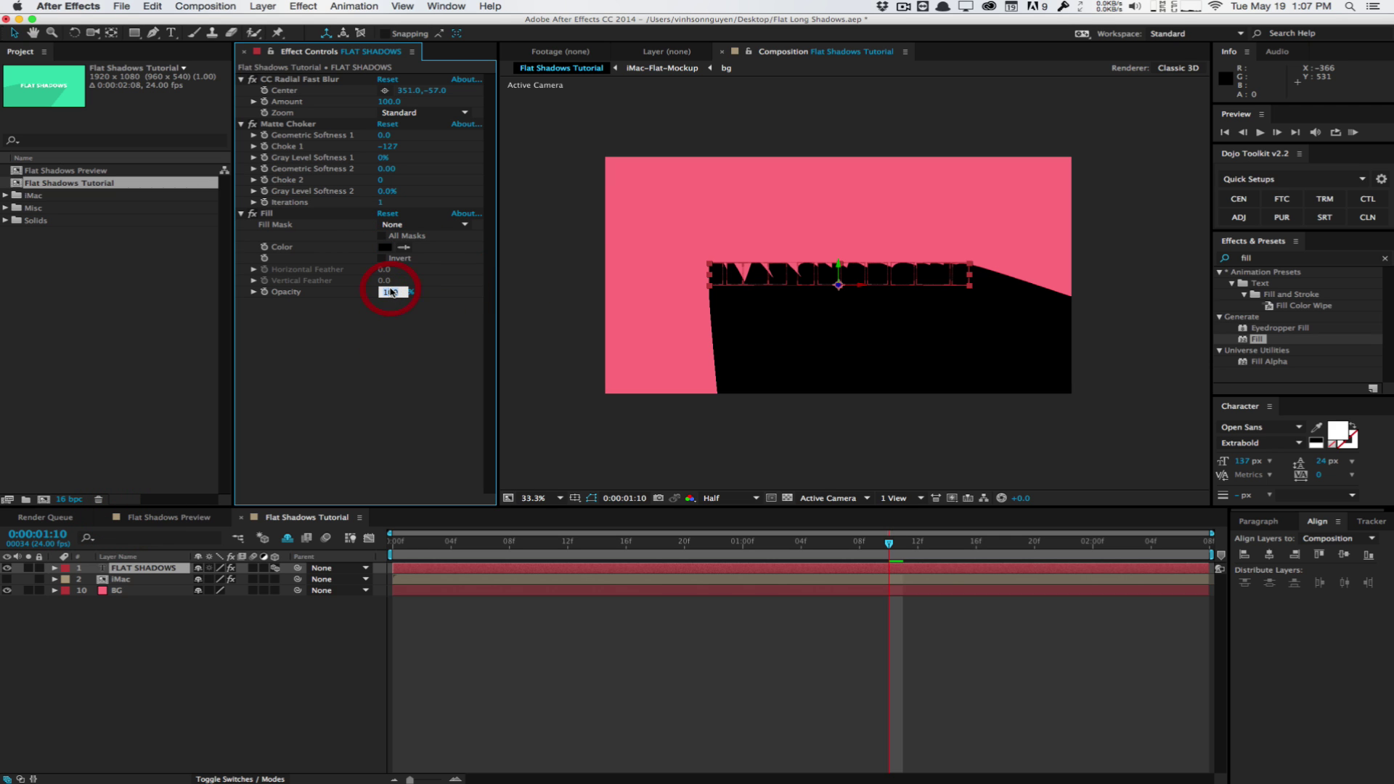
{"action": "type", "text": "25"}
{"action": "key", "text": "Return"}
{"action": "left_click", "coordinate": [719, 347]}
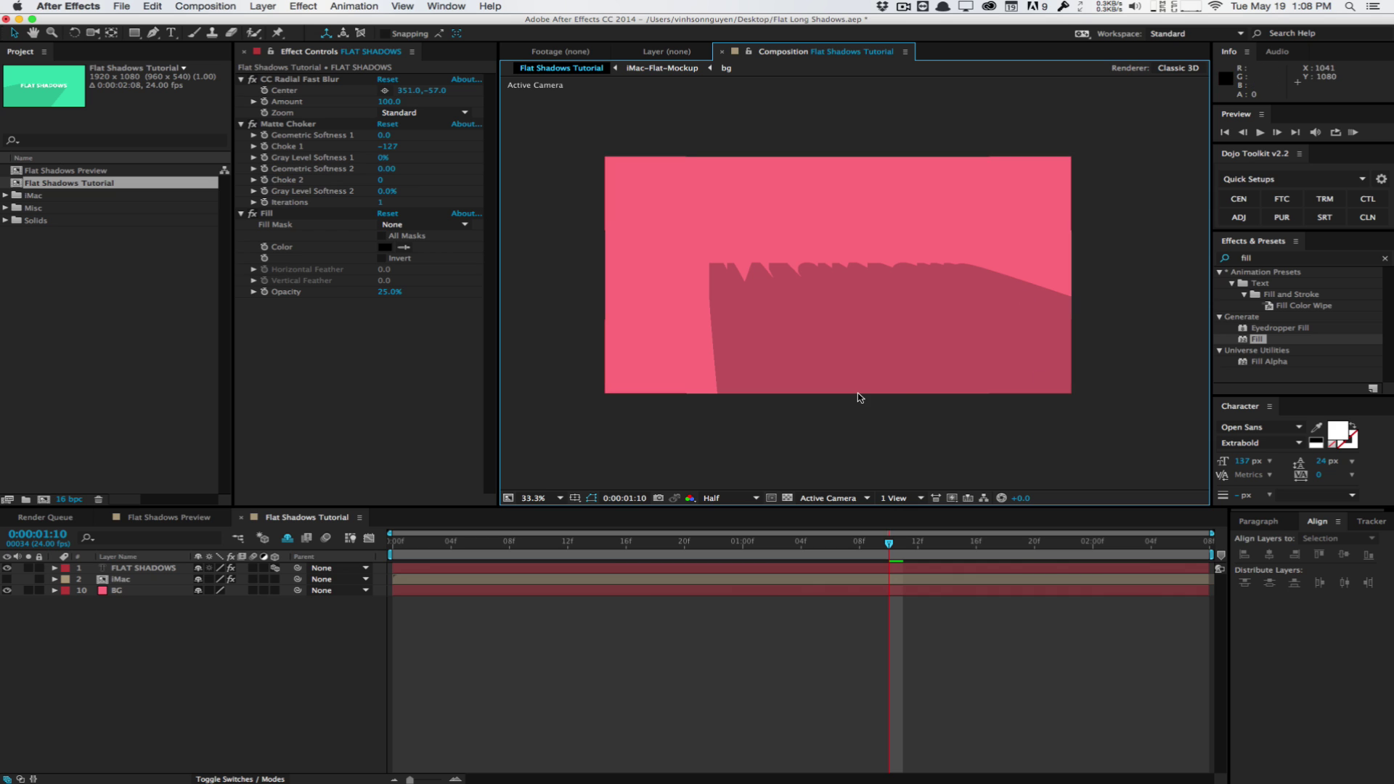
Duplicate the FLAT SHADOWS layer and delete all effects from the FLAT SHADOWS 2 copy.
{"action": "left_click", "coordinate": [157, 570]}
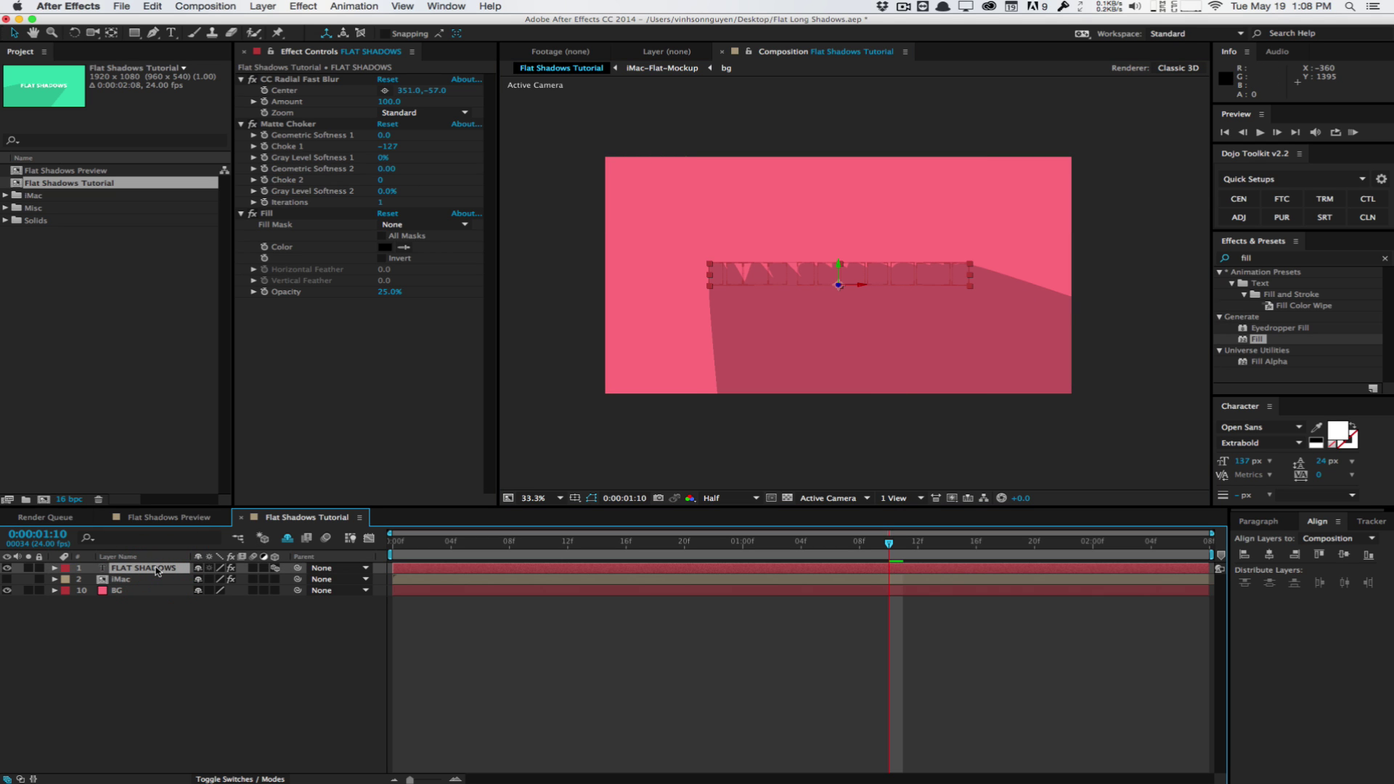
{"action": "key", "text": "ctrl+d"}
{"action": "left_click", "coordinate": [268, 389]}
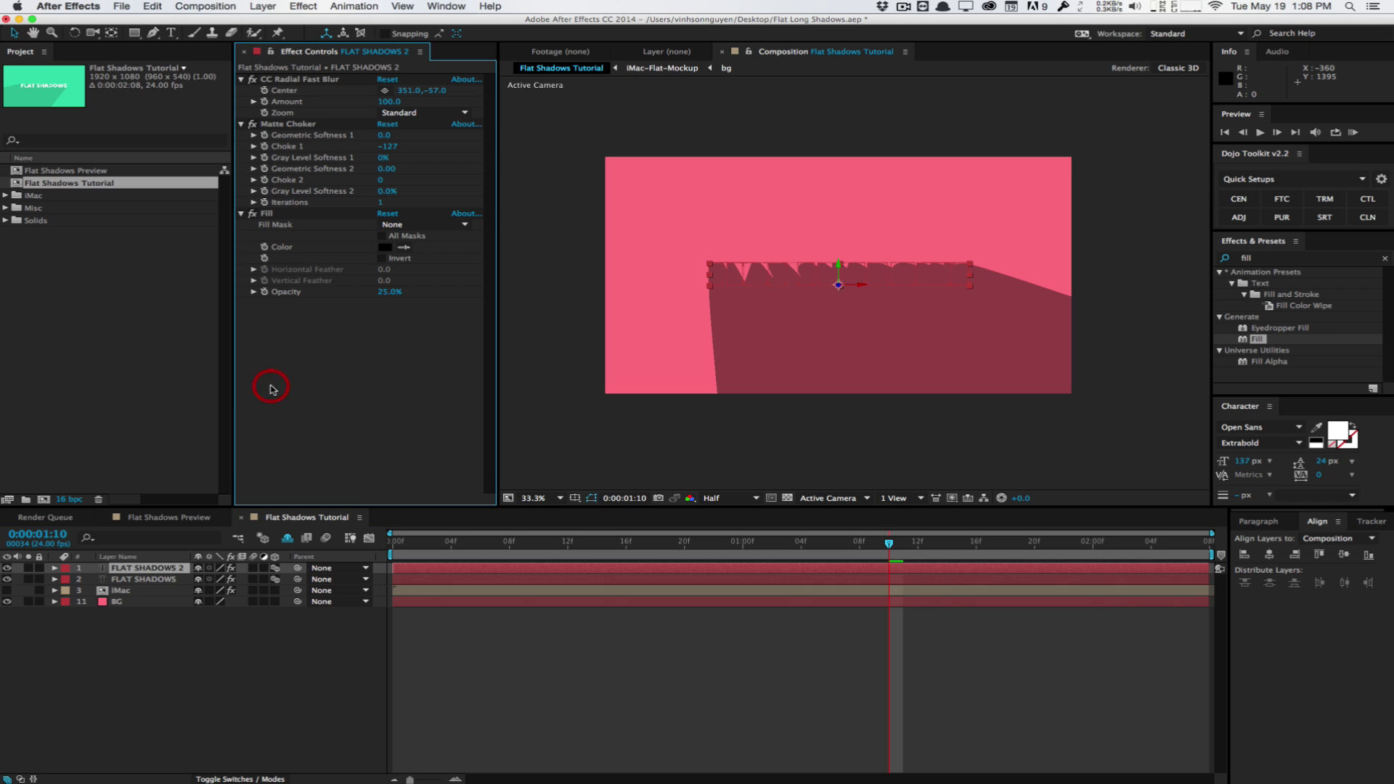
{"action": "key", "text": "ctrl+a"}
{"action": "key", "text": "Delete"}
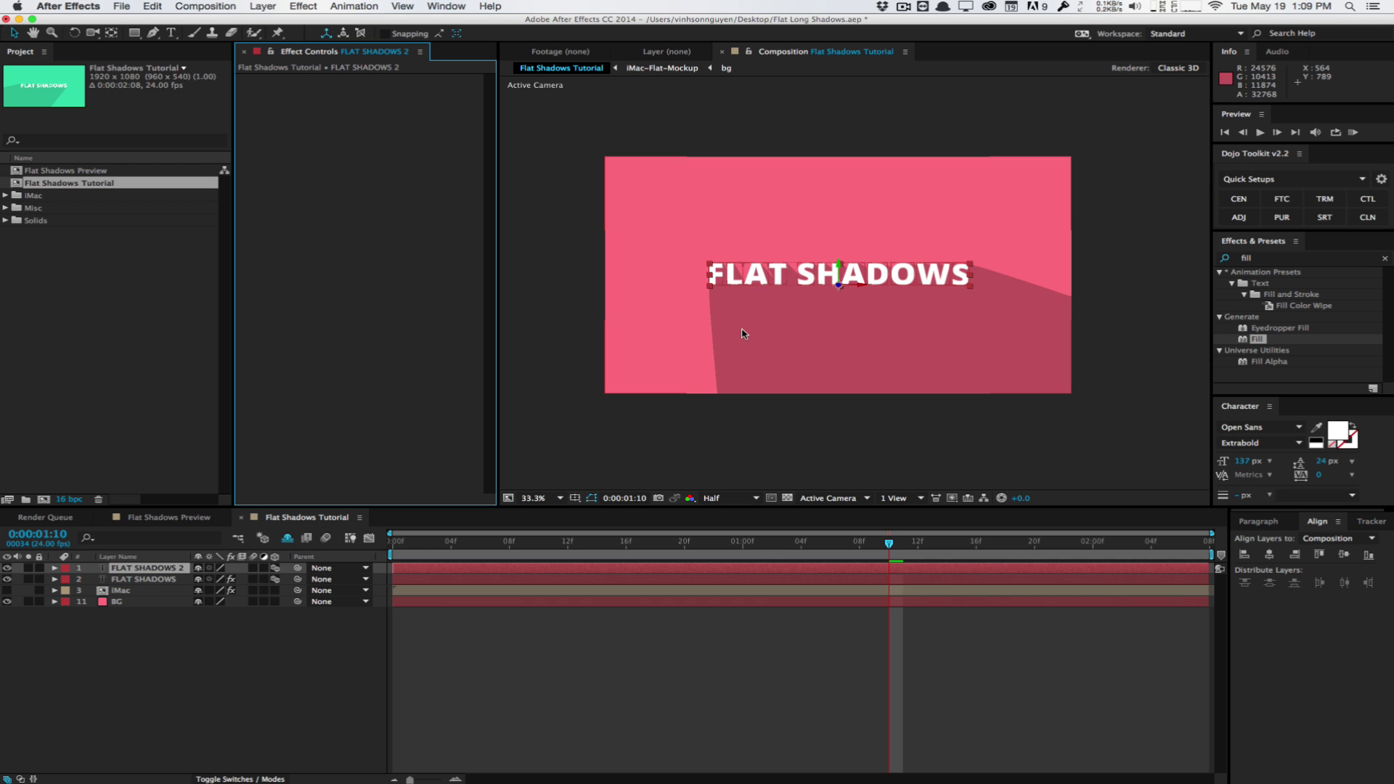
Delete FLAT SHADOWS 2 and apply CC Composite to the original FLAT SHADOWS layer.
{"action": "key", "text": "Delete"}
{"action": "left_click", "coordinate": [163, 569]}
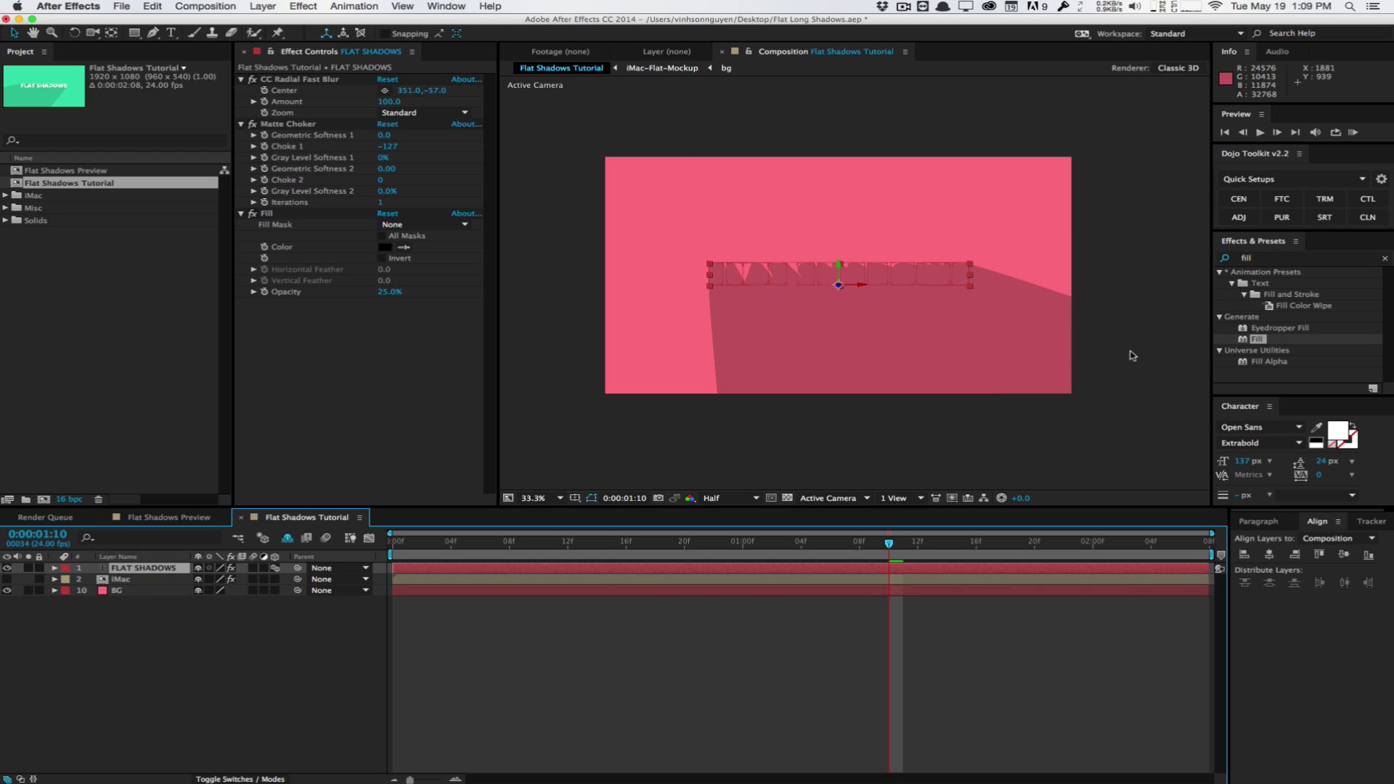
{"action": "left_click", "coordinate": [1332, 260]}
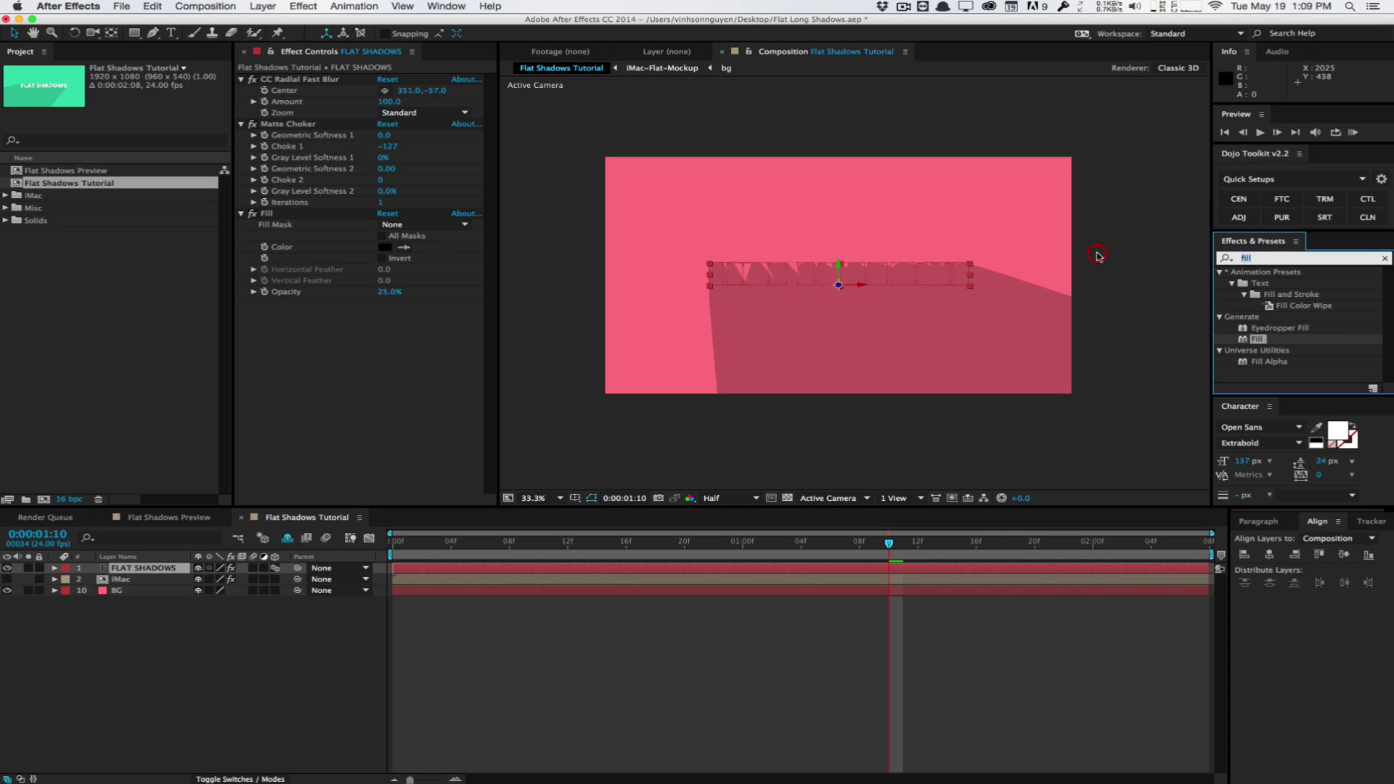
{"action": "type", "text": "cc composite"}
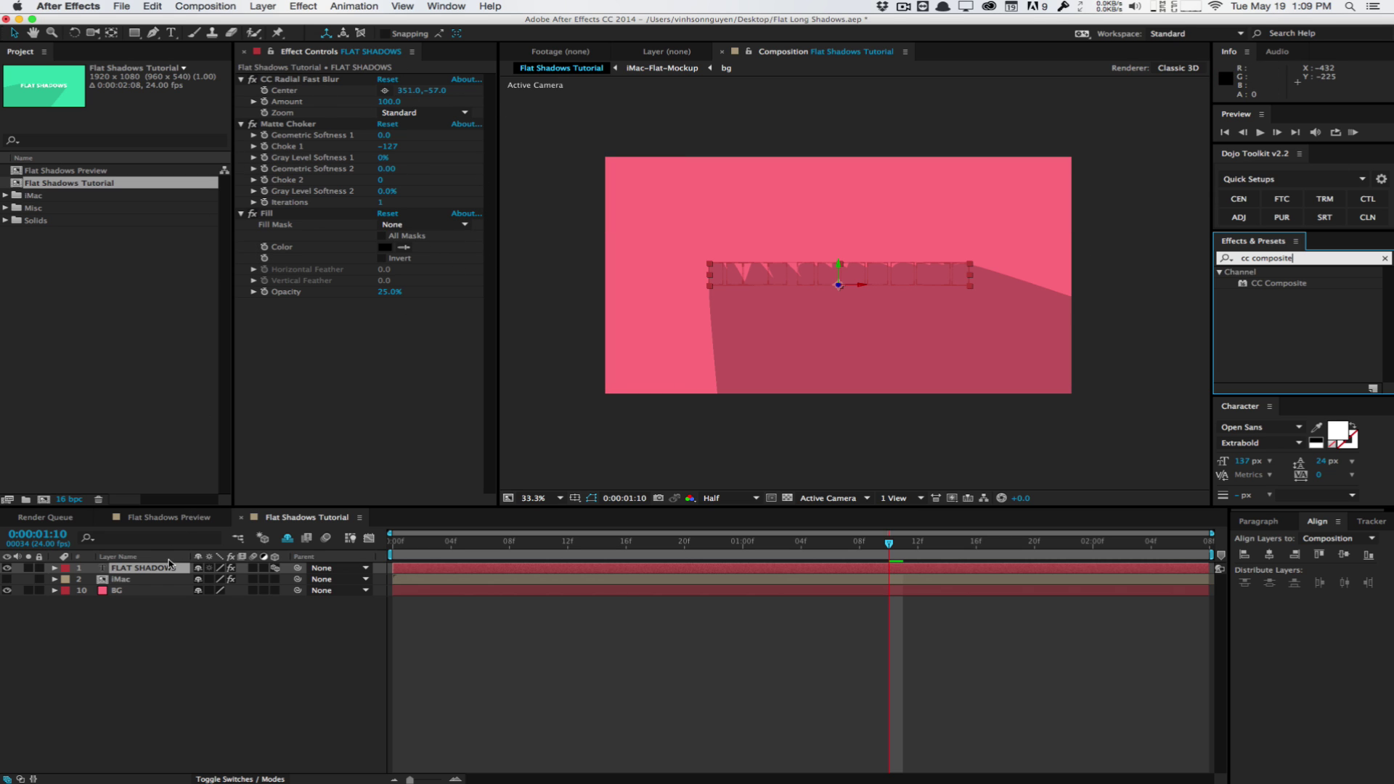
{"action": "left_click_drag", "start_coordinate": [1282, 283], "coordinate": [370, 388]}
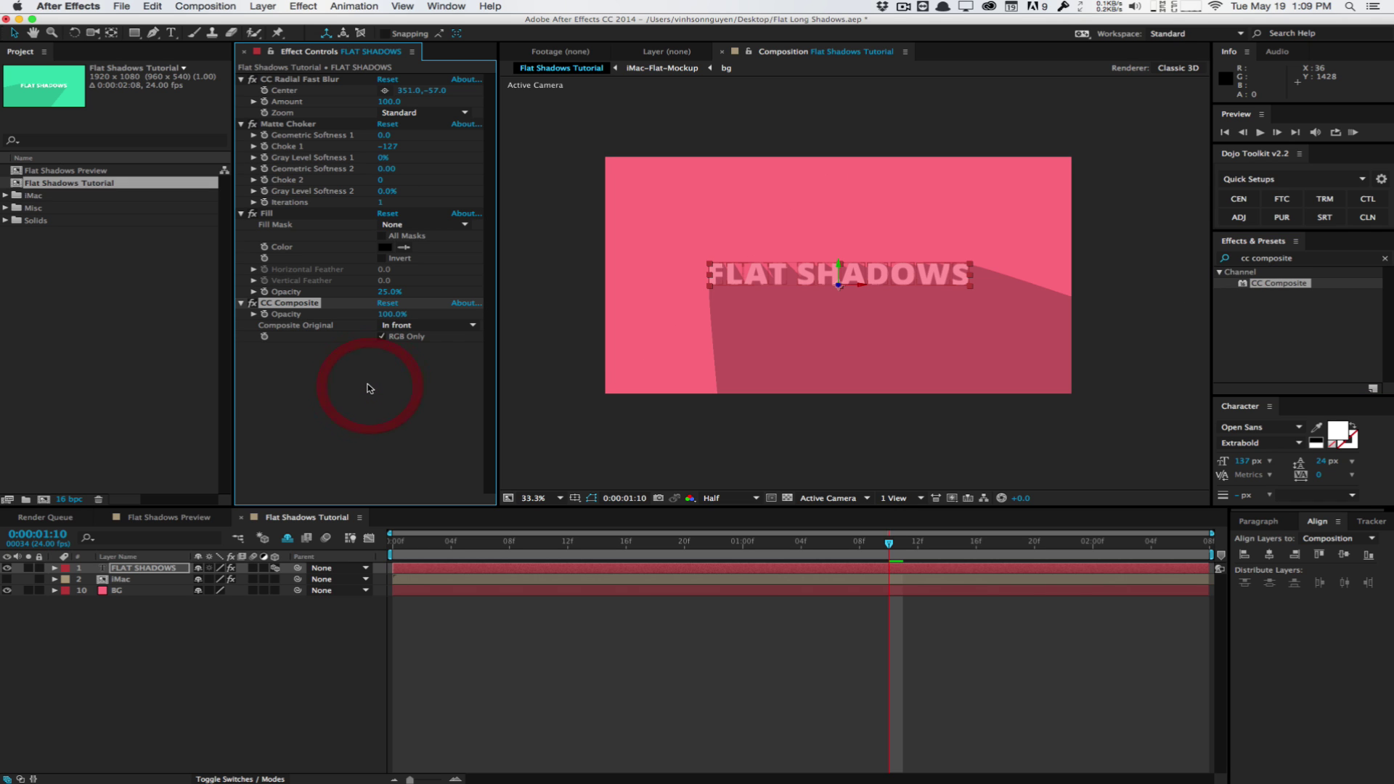
Turn off RGB Only in CC Composite so the white text sits in front.
{"action": "left_click", "coordinate": [398, 339]}
{"action": "key", "text": "Up"}
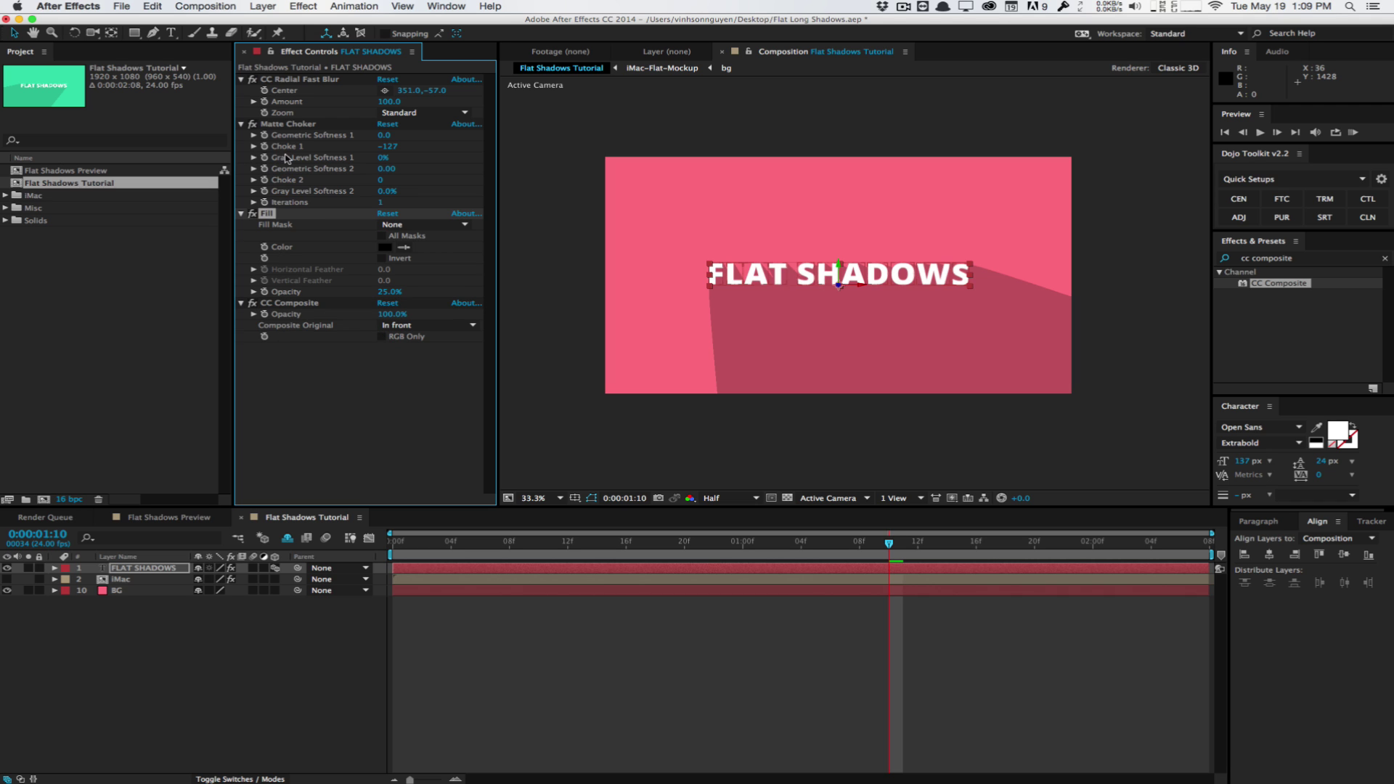
{"action": "left_click", "coordinate": [289, 80], "text": "shift"}
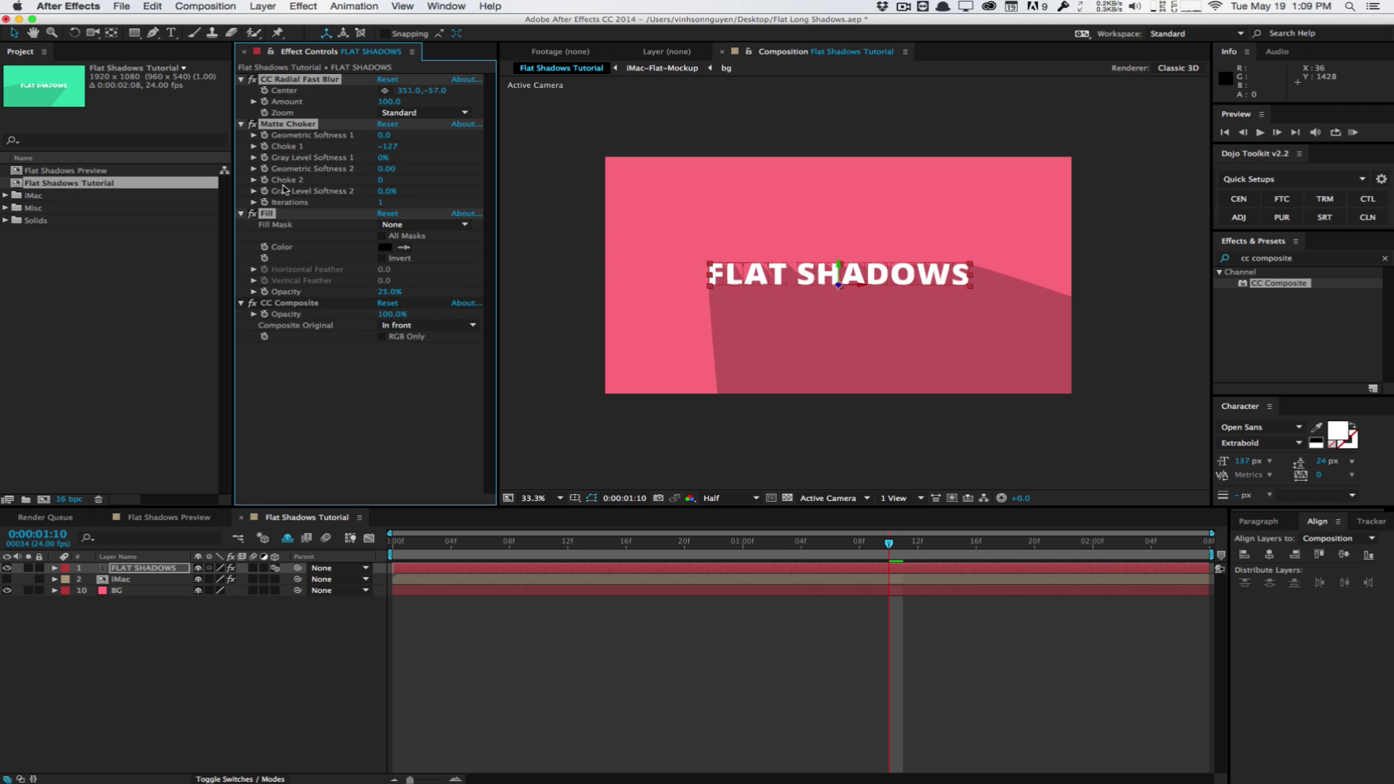
{"action": "left_click", "coordinate": [155, 568]}
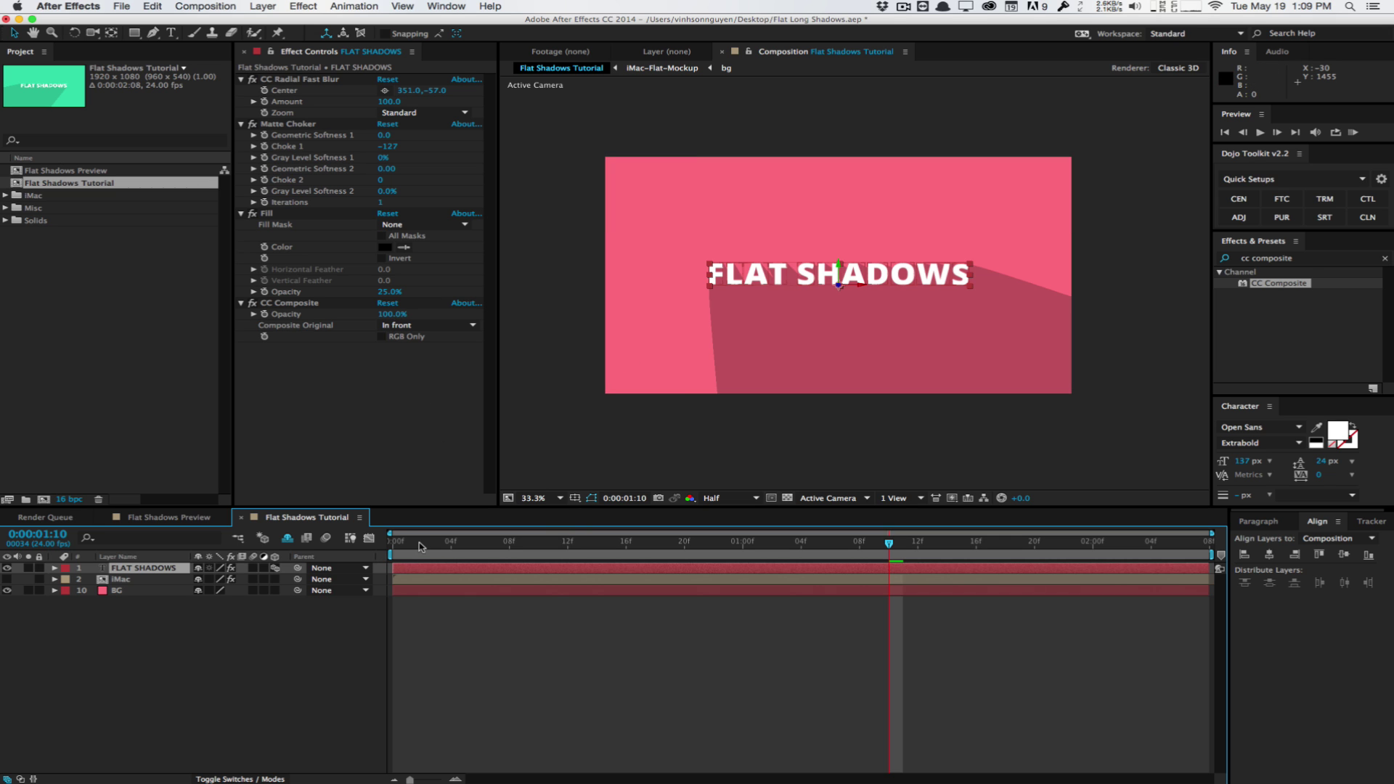
{"action": "left_click_drag", "start_coordinate": [420, 546], "coordinate": [977, 514]}
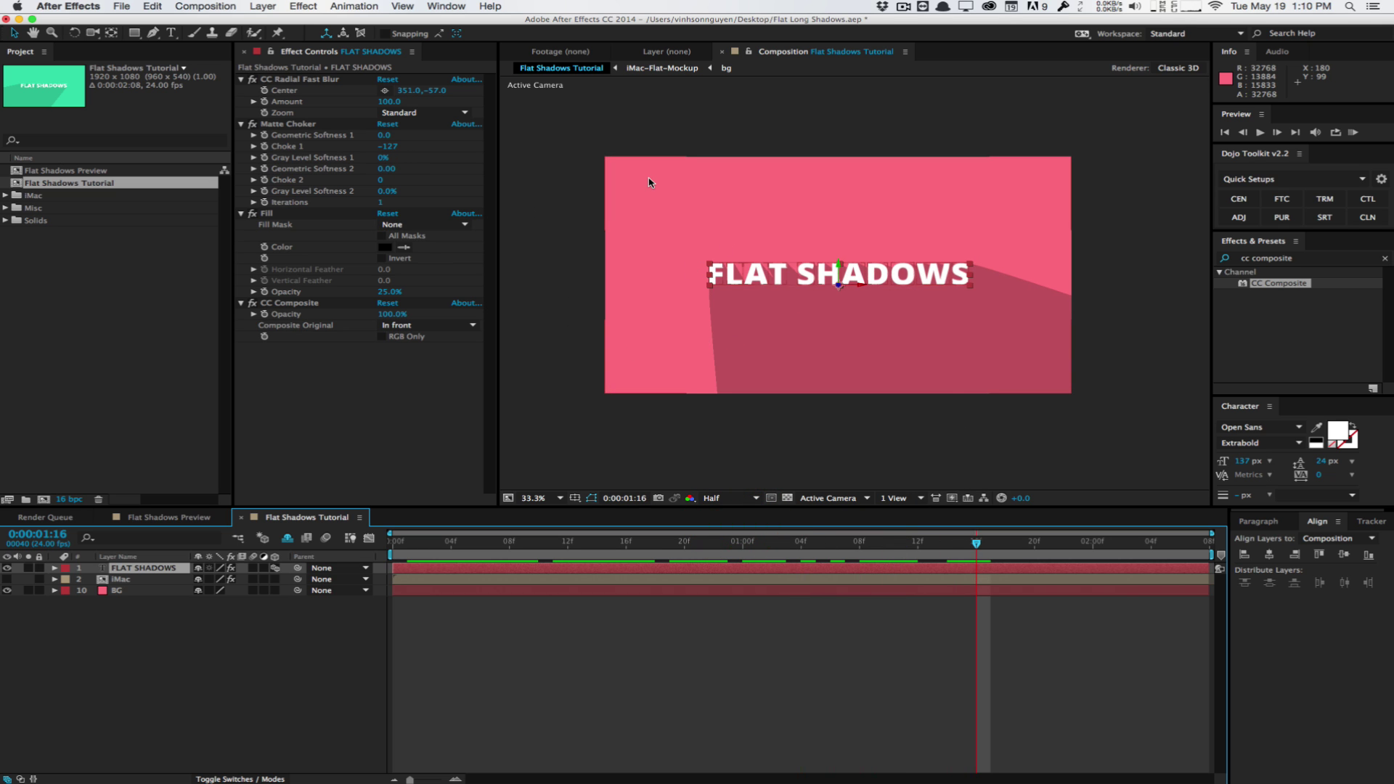
{"action": "left_click", "coordinate": [393, 542]}
{"action": "left_click_drag", "start_coordinate": [394, 545], "coordinate": [616, 503]}
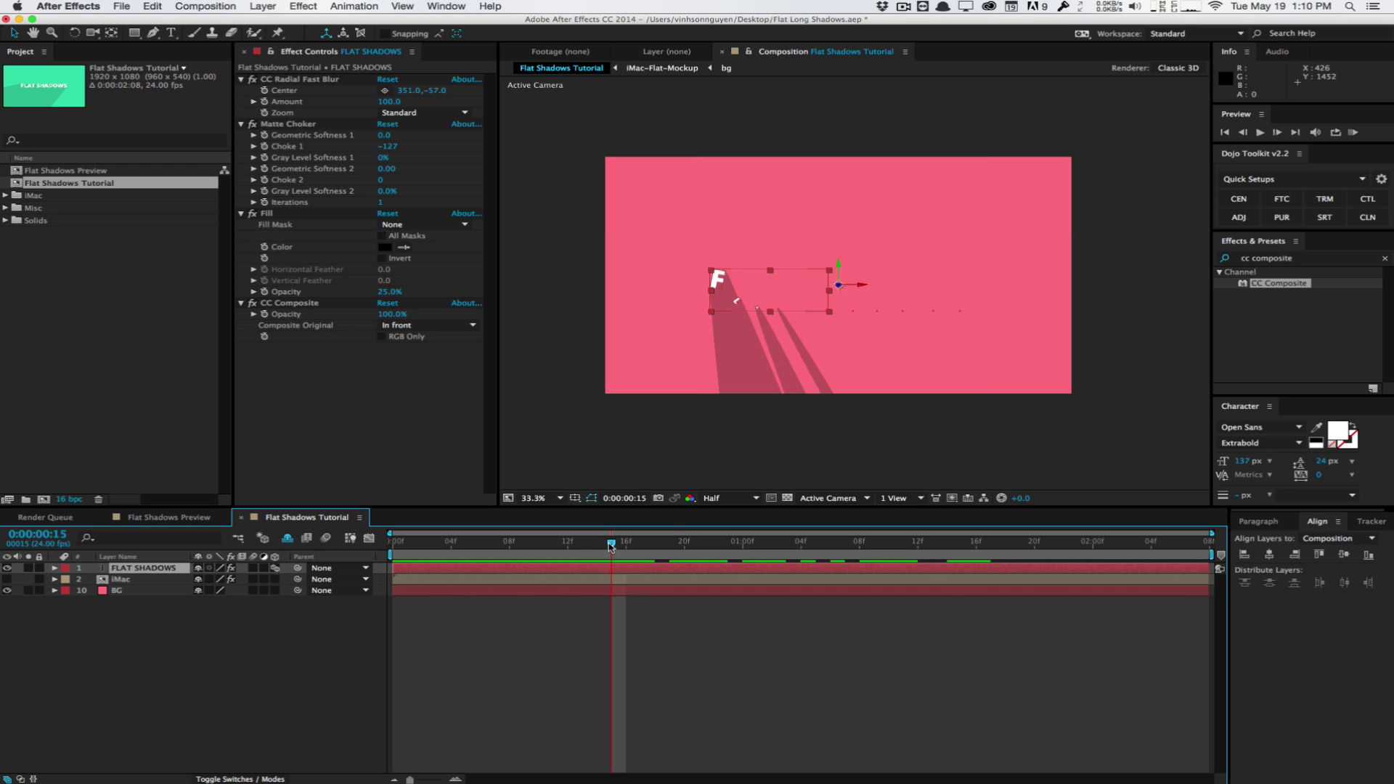
{"action": "left_click_drag", "start_coordinate": [613, 545], "coordinate": [913, 489]}
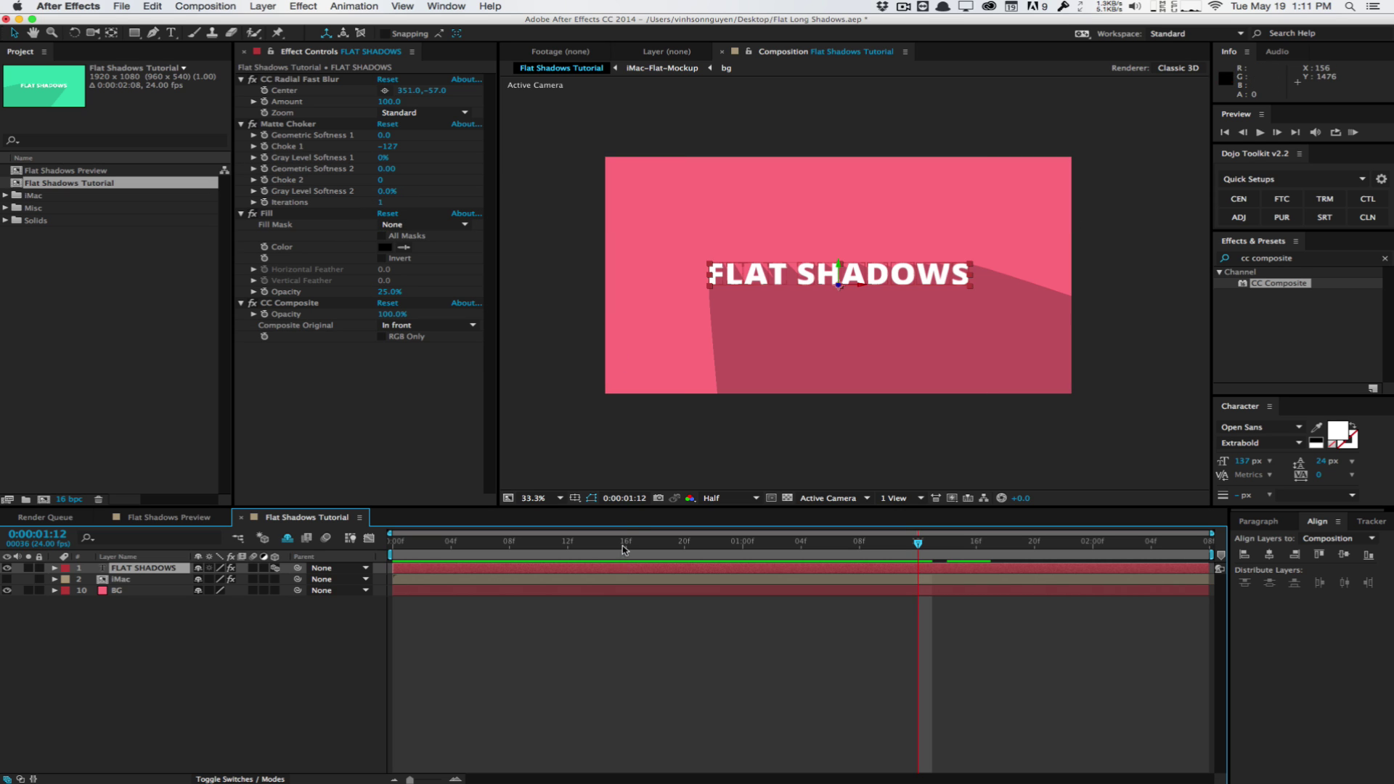
Set the CC Radial Fast Blur Center to -45, -84 above the comp's upper left.
{"action": "left_click", "coordinate": [386, 91]}
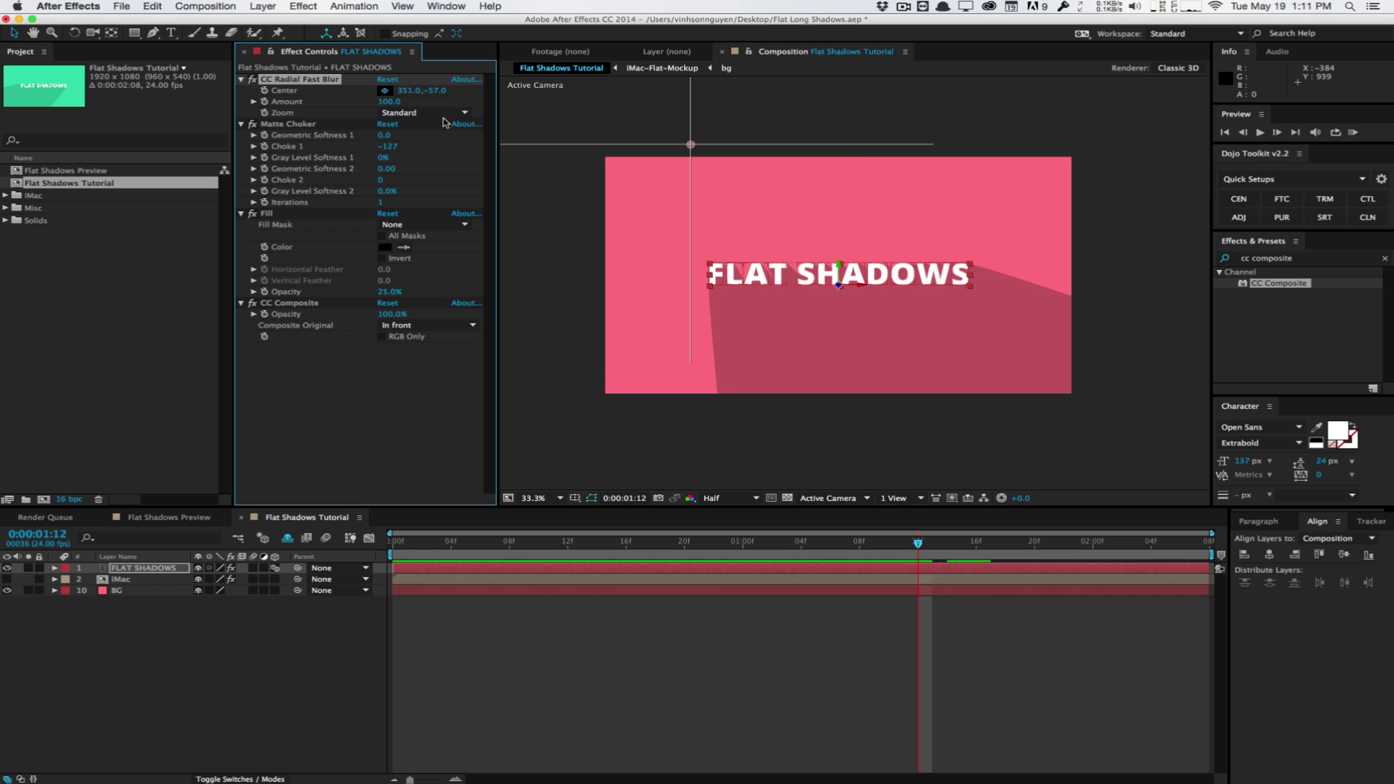
{"action": "left_click", "coordinate": [594, 141]}
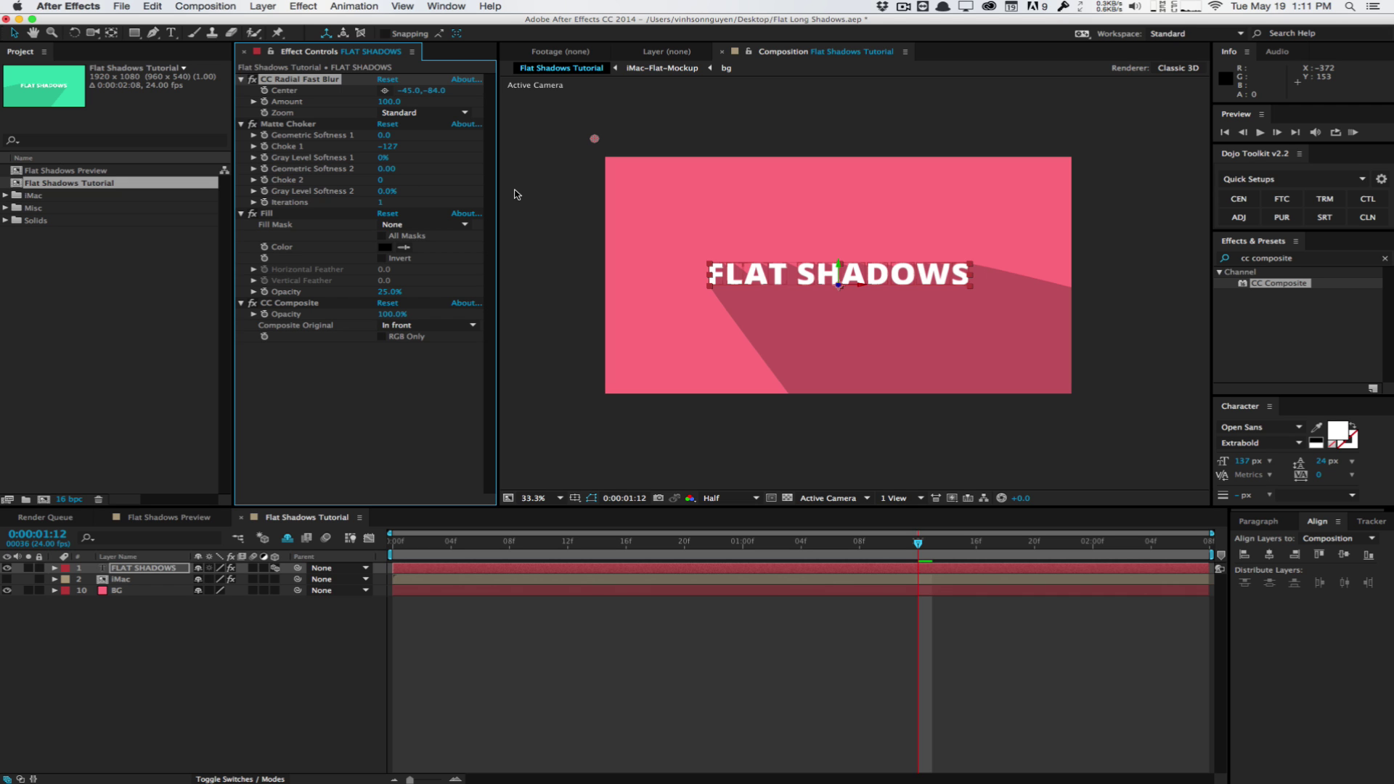
{"action": "left_click", "coordinate": [854, 112]}
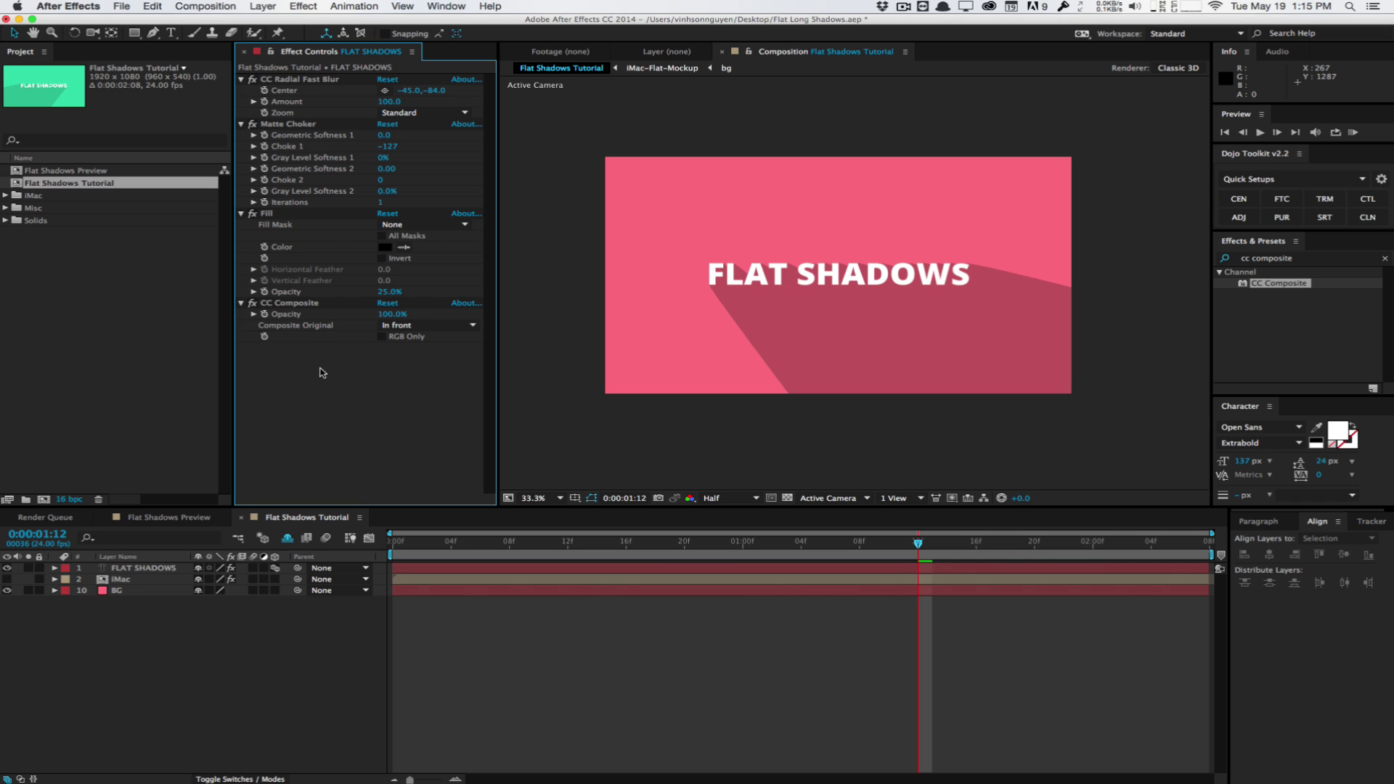
Copy the four shadow effects, hide FLAT SHADOWS, and paste them onto the shown iMac layer.
{"action": "left_click", "coordinate": [291, 303]}
{"action": "left_click", "coordinate": [328, 80], "text": "shift"}
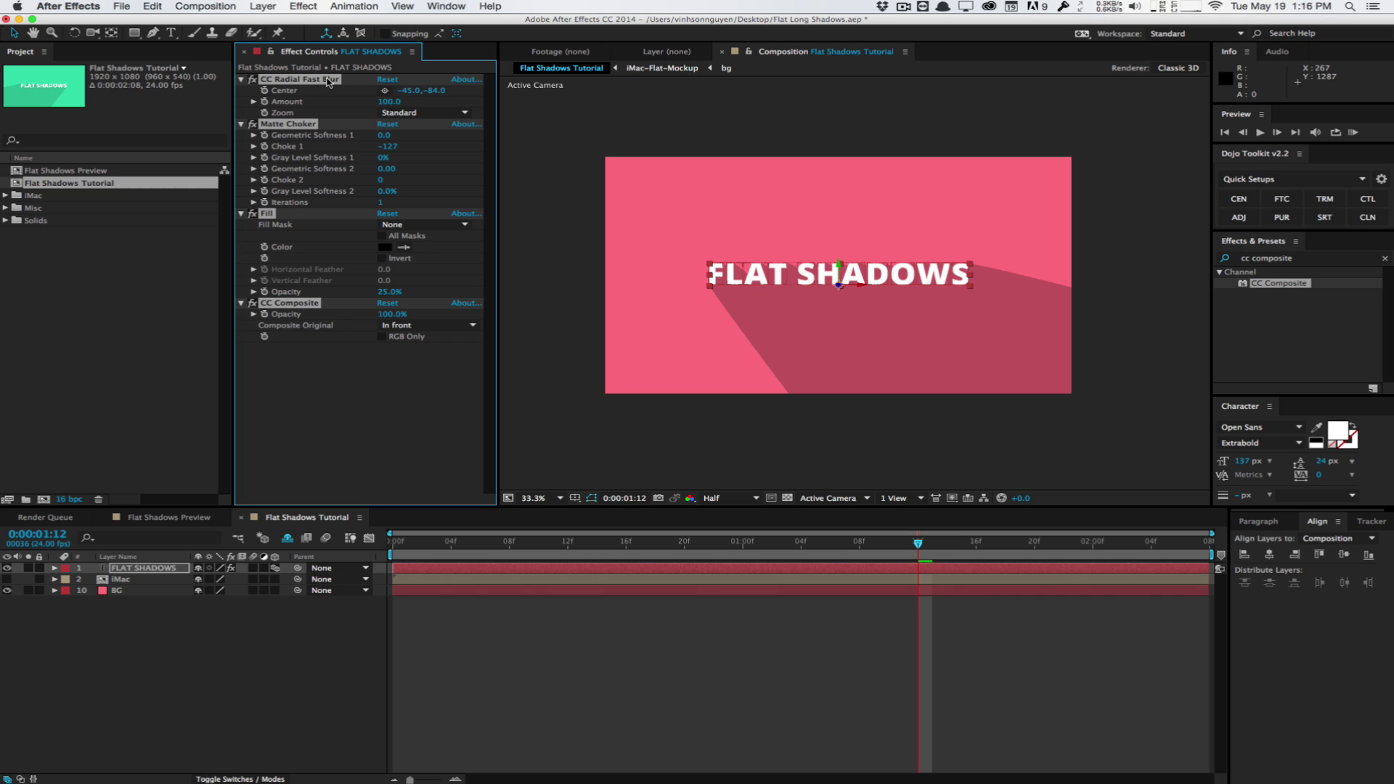
{"action": "left_click", "coordinate": [7, 568]}
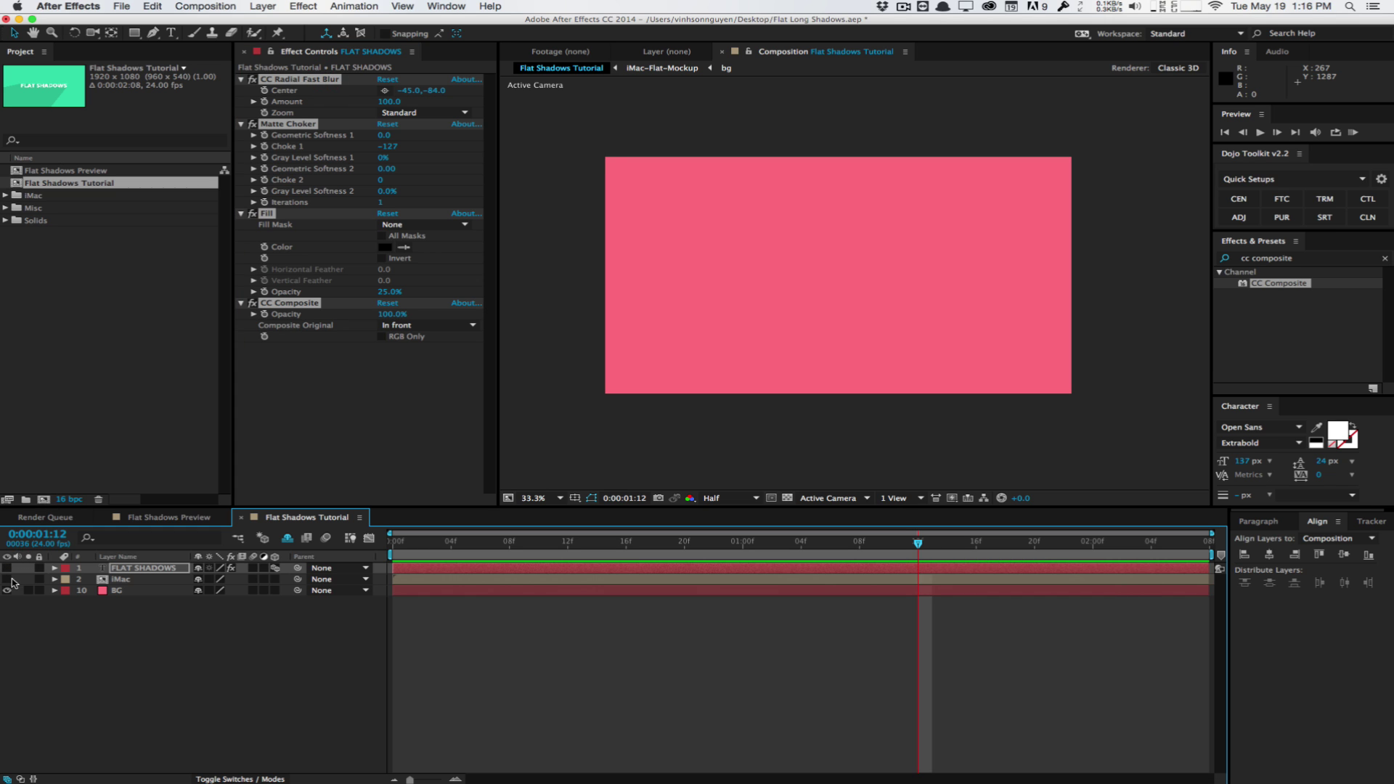
{"action": "left_click", "coordinate": [7, 579]}
{"action": "left_click", "coordinate": [334, 399]}
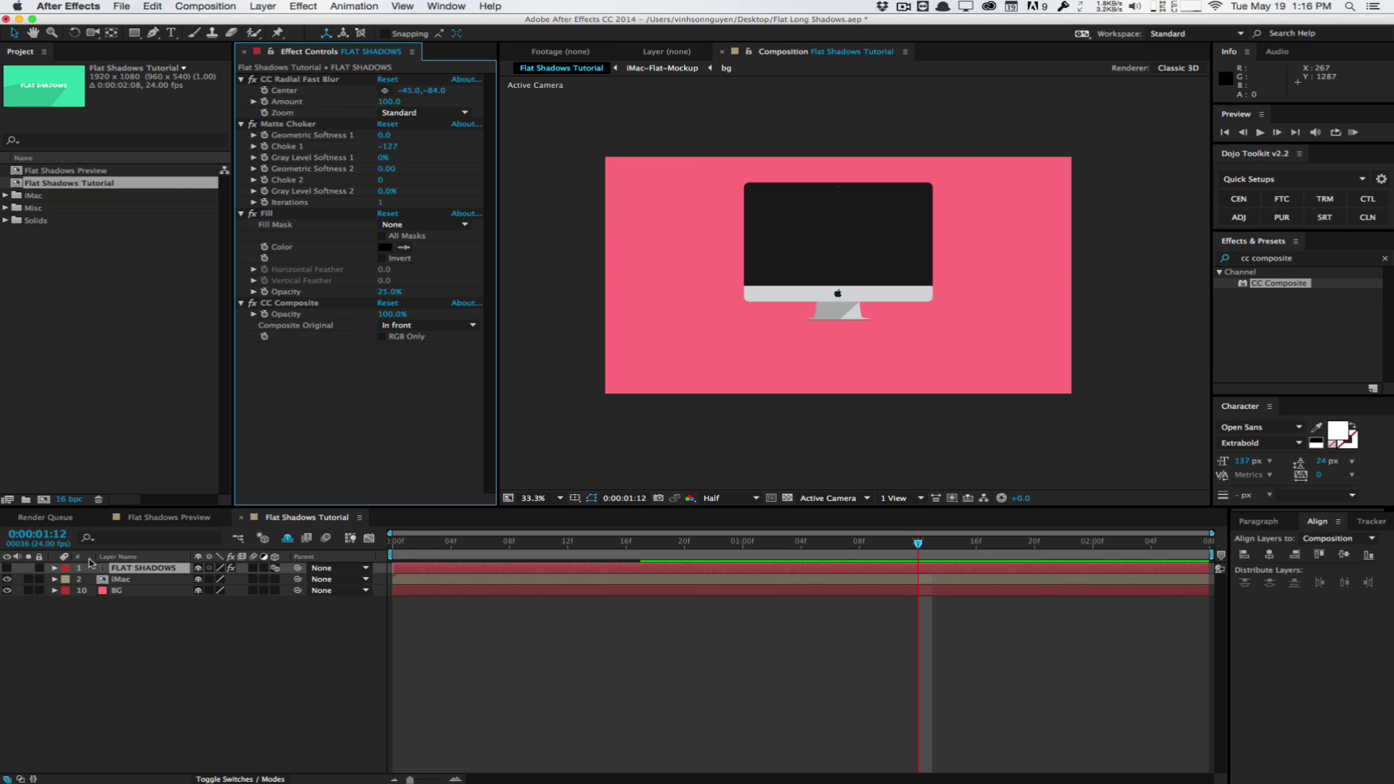
{"action": "left_click", "coordinate": [123, 579]}
{"action": "key", "text": "super+v"}
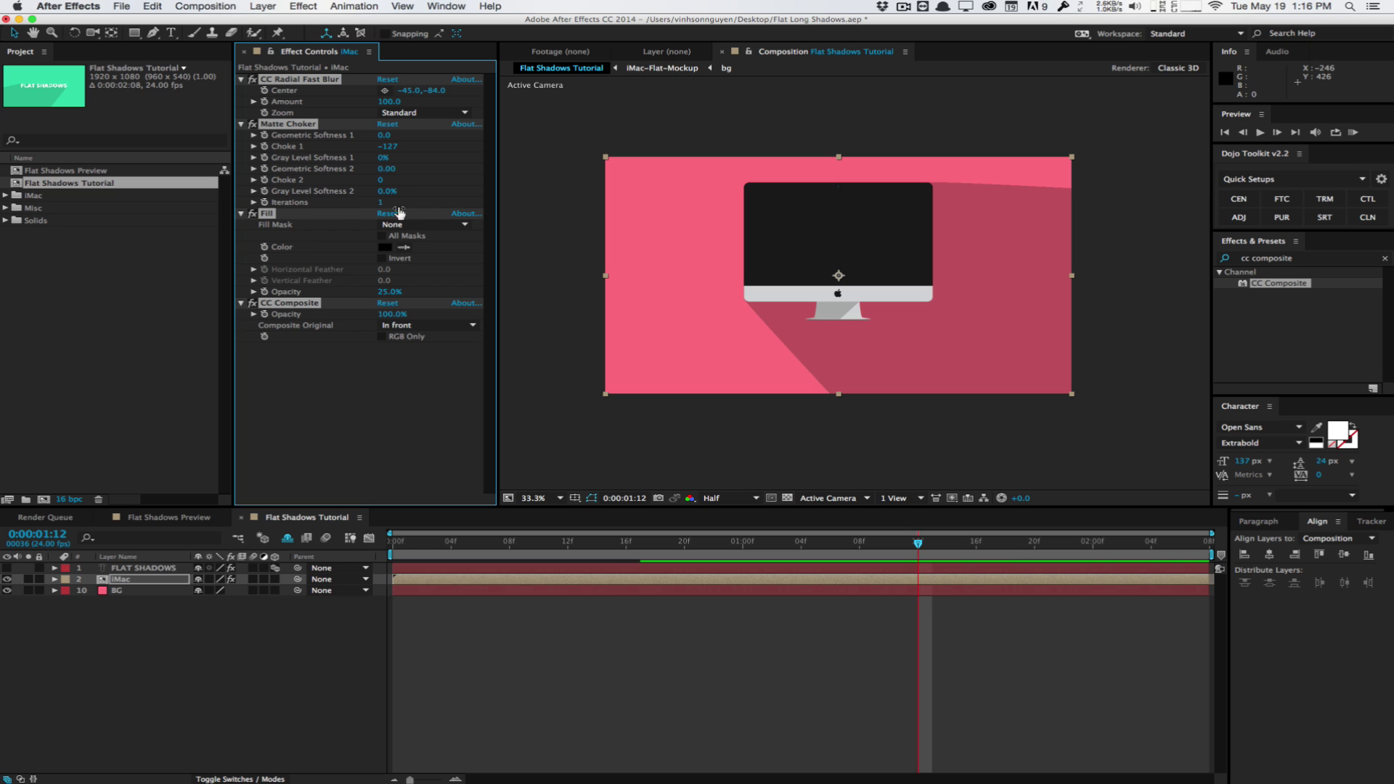
Move the iMac's blur Center beyond the upper right to 1977, -249.
{"action": "left_click", "coordinate": [385, 93]}
{"action": "left_click", "coordinate": [1027, 109]}
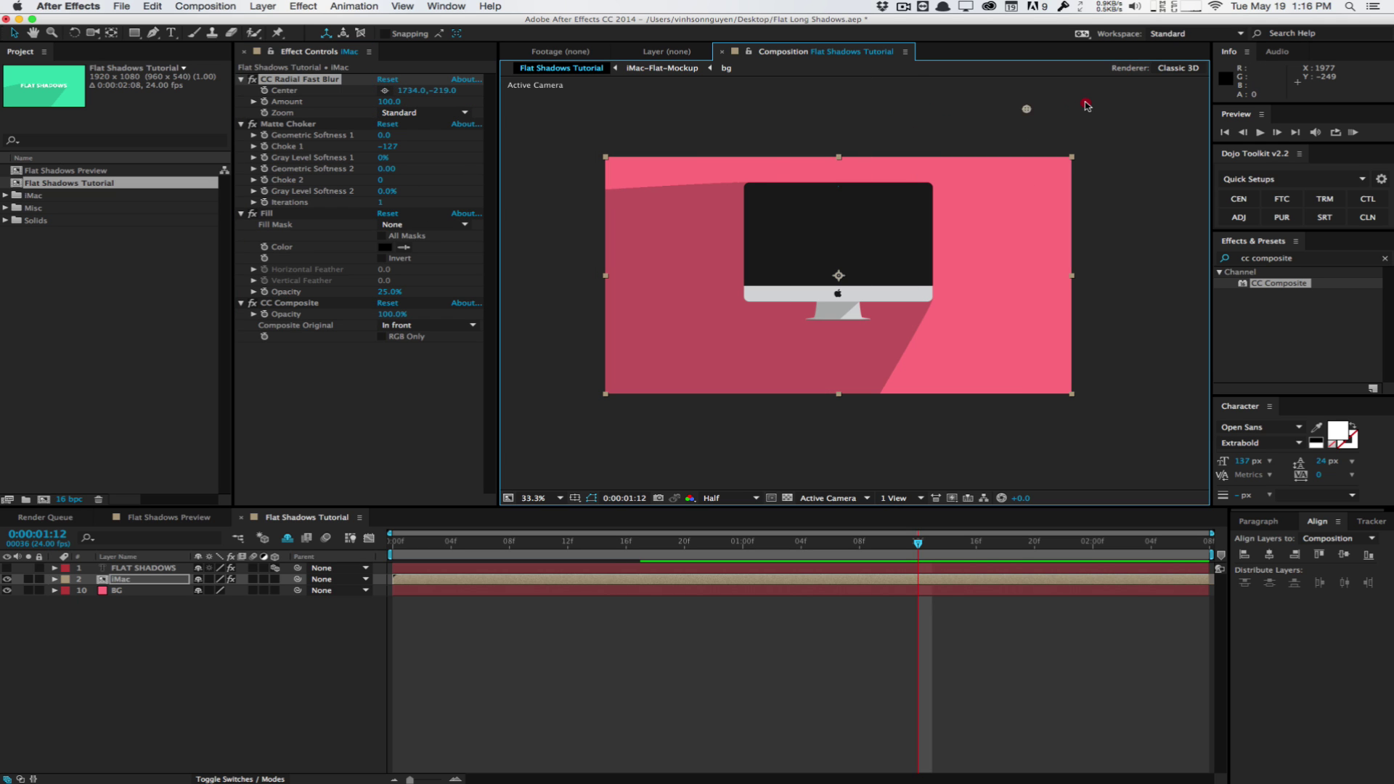
{"action": "left_click", "coordinate": [1087, 106]}
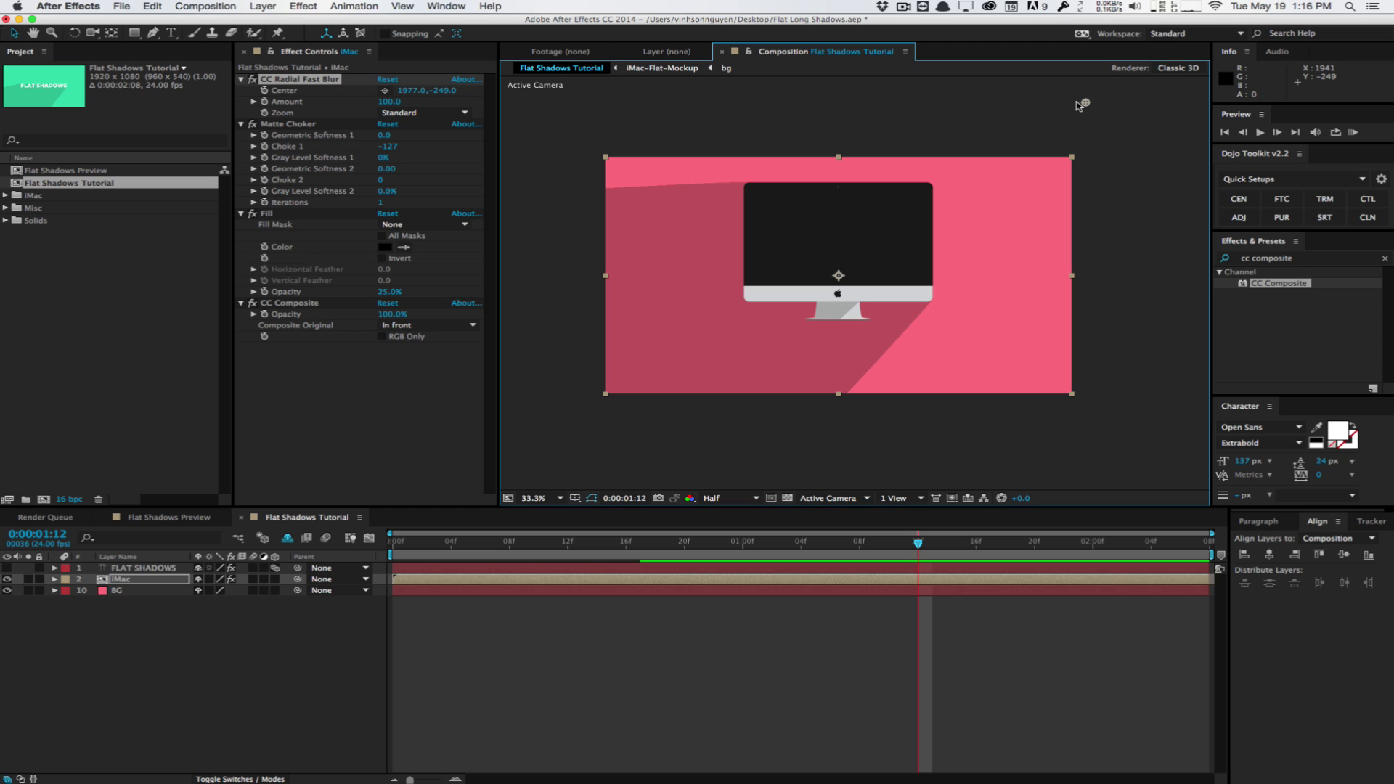